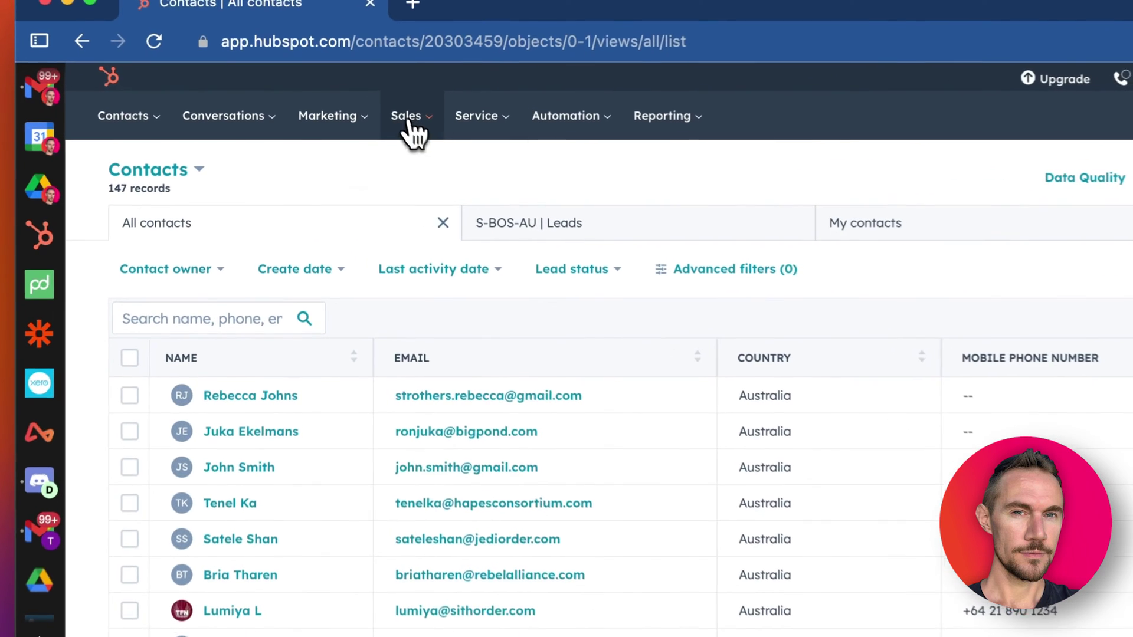
# Step: Open the Sales In-Depth Consulting Call meeting link settings from Sales > Meetings
pyautogui.click(358, 122)
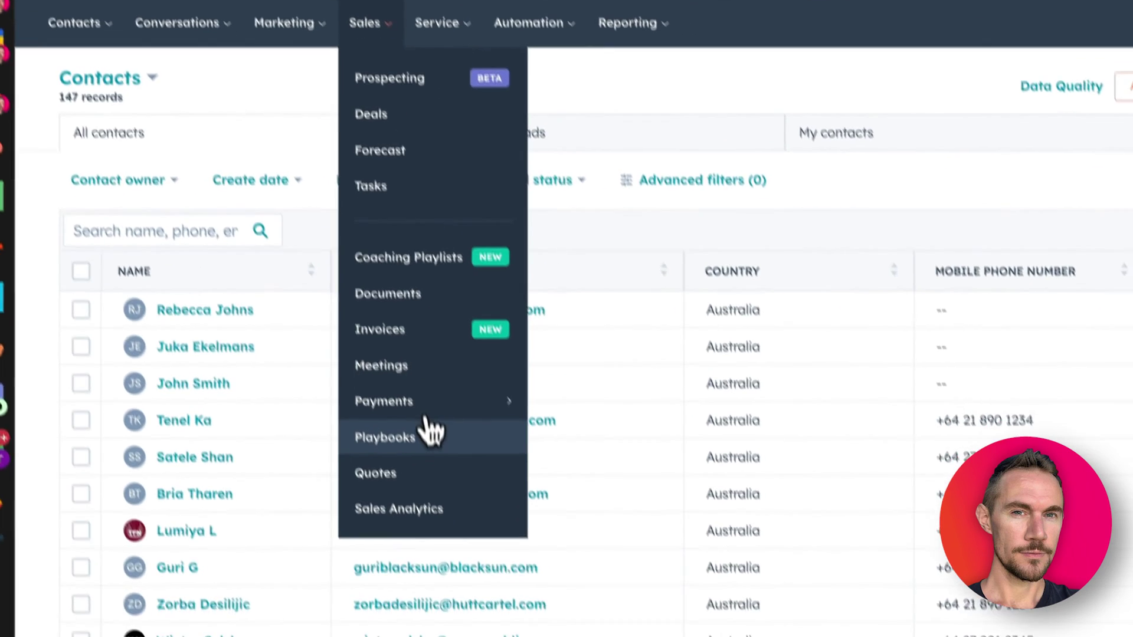
pyautogui.click(382, 365)
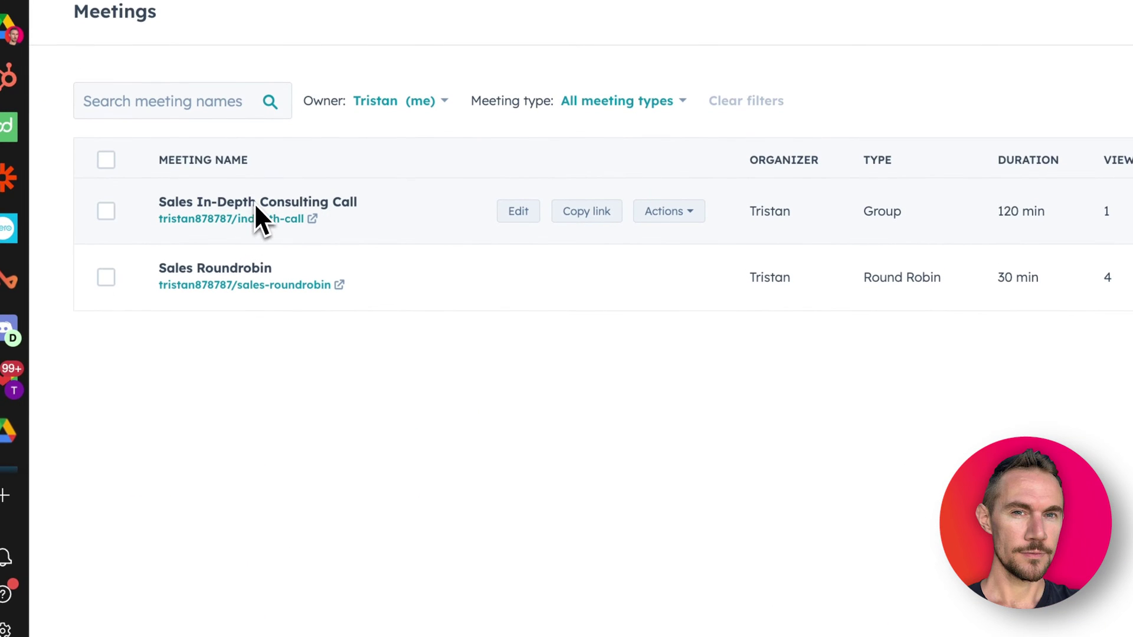
pyautogui.click(504, 213)
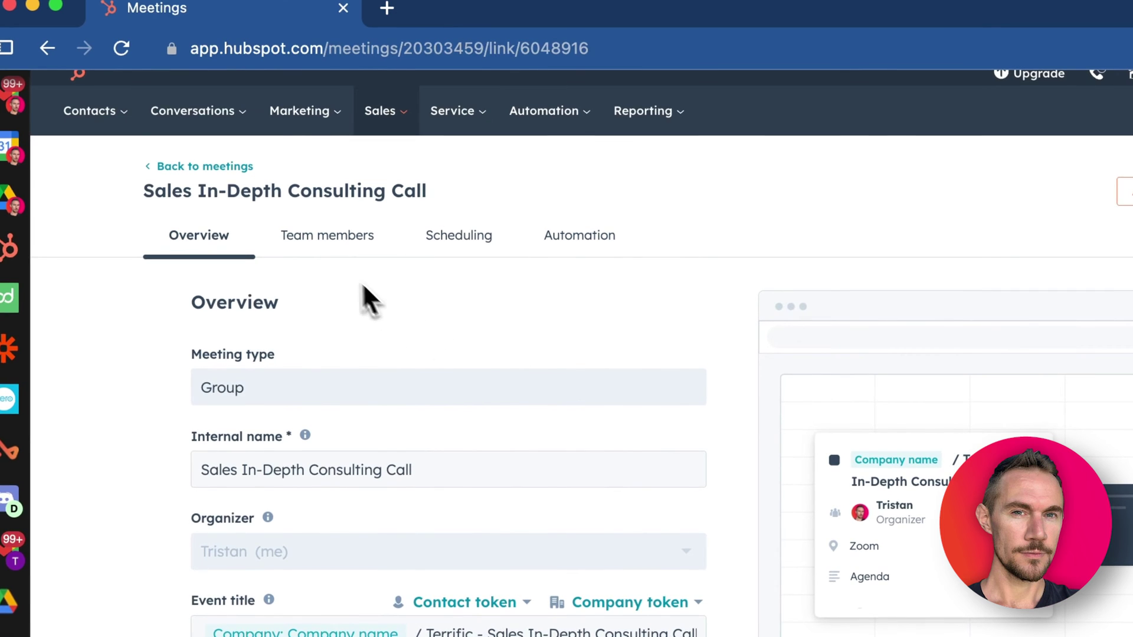
pyautogui.click(394, 121)
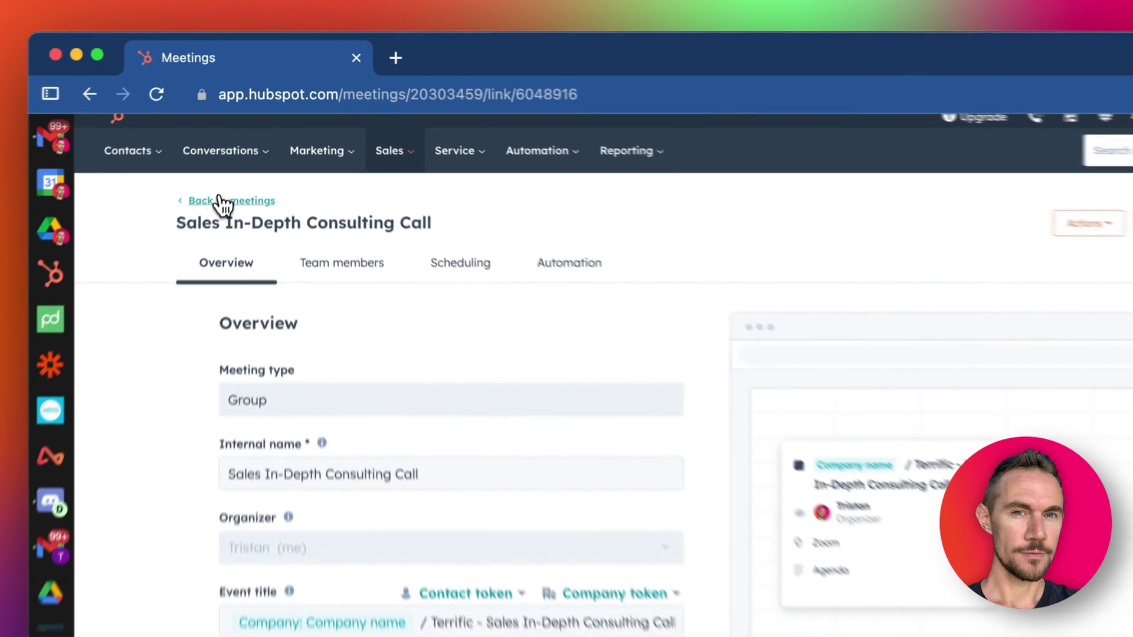
pyautogui.click(228, 148)
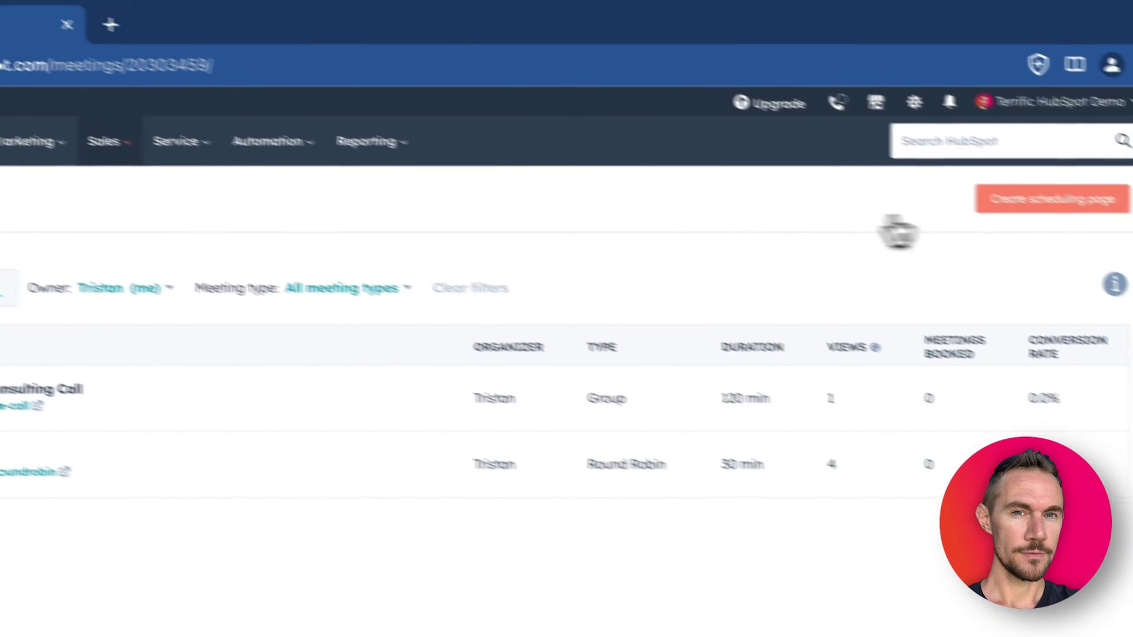
pyautogui.click(950, 157)
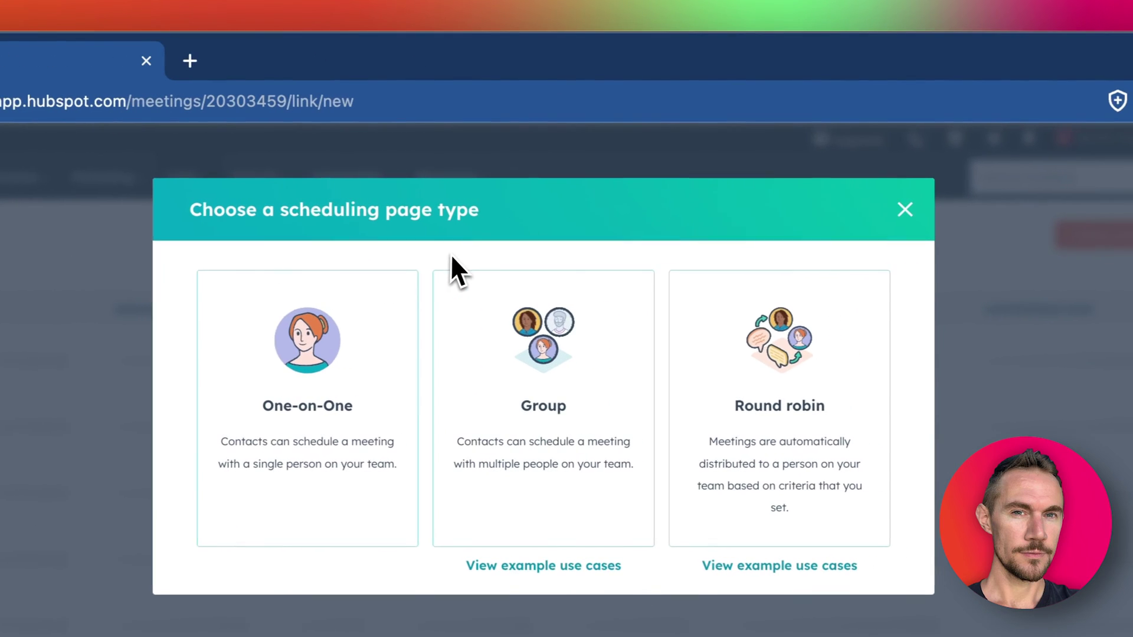
pyautogui.click(904, 209)
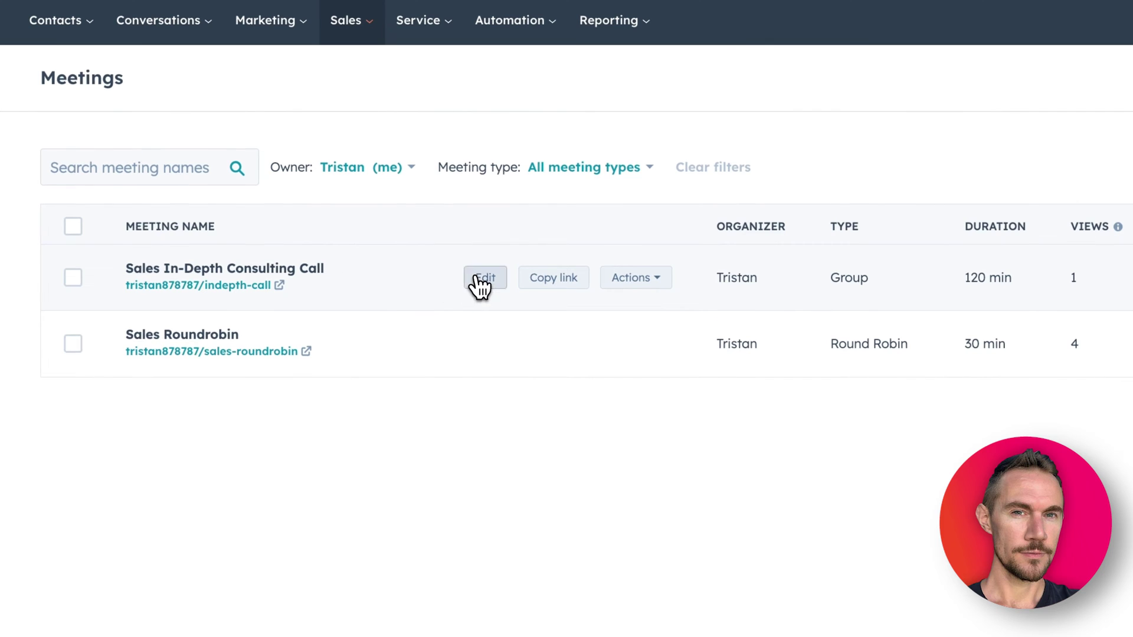
pyautogui.click(480, 288)
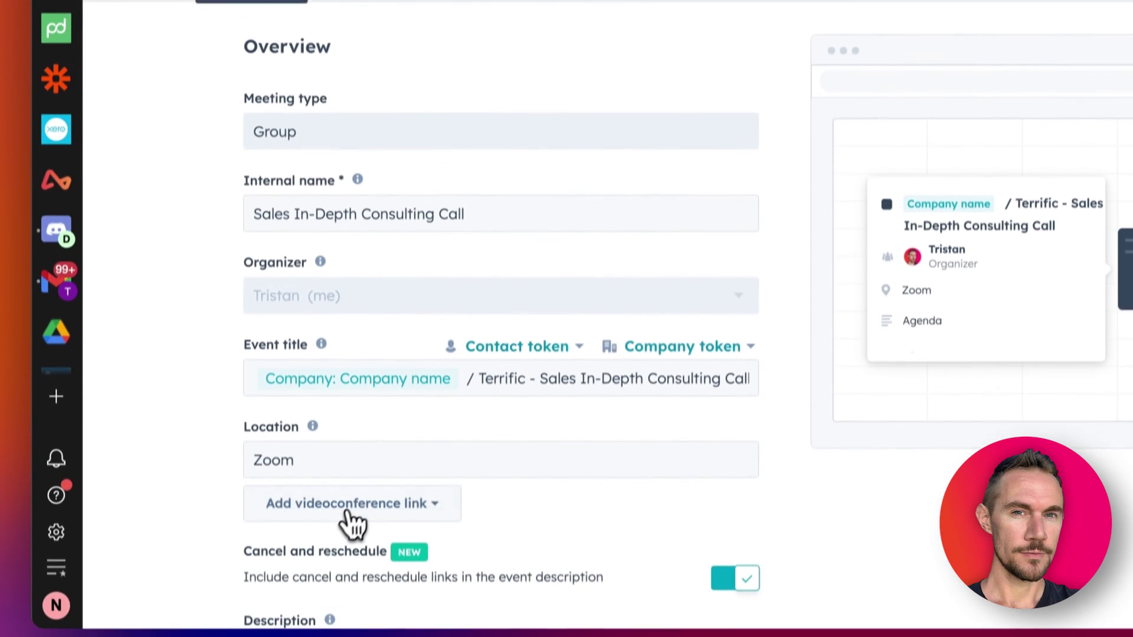
pyautogui.click(357, 493)
pyautogui.doubleClick(312, 438)
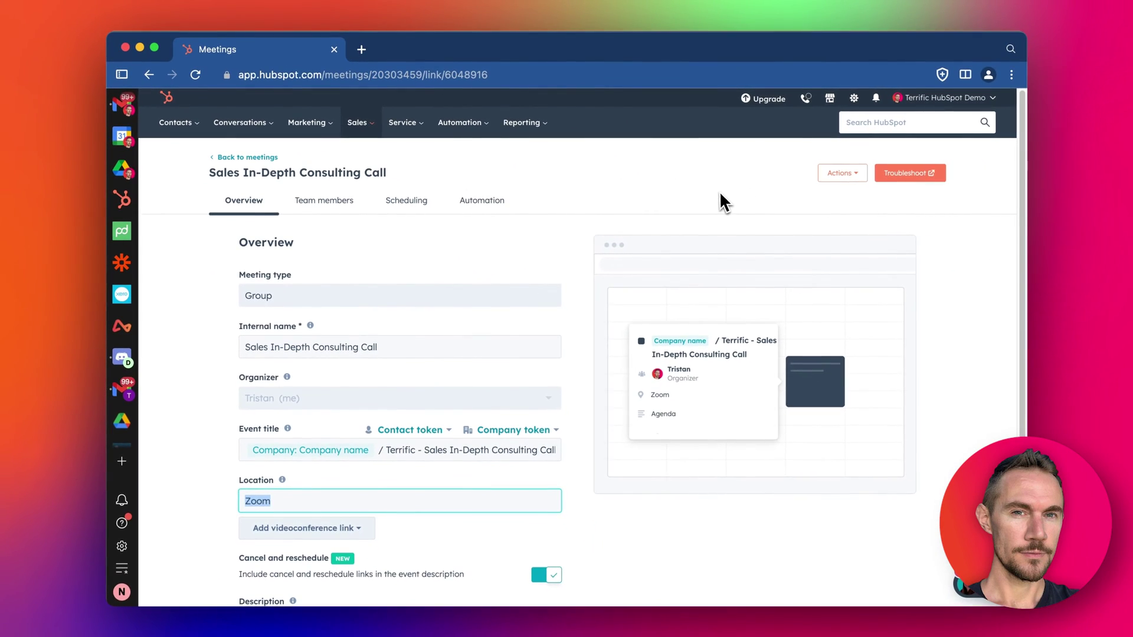
pyautogui.scroll(-1, 554, 219)
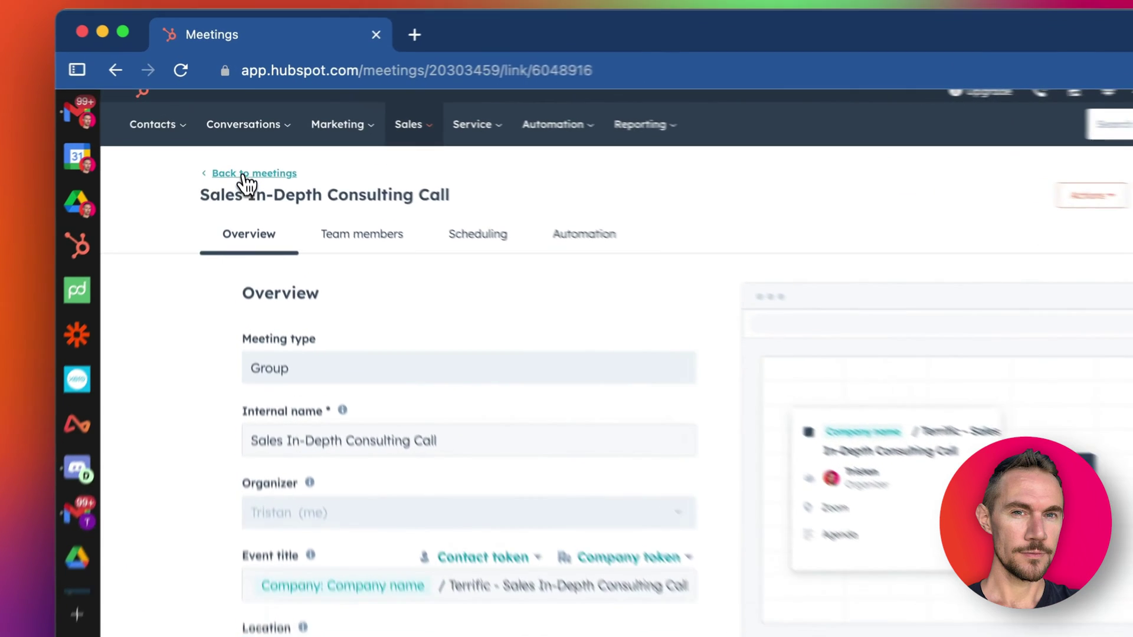
# Step: Open the consulting call's public booking page and choose the 09:15 slot on 16 October
pyautogui.click(244, 148)
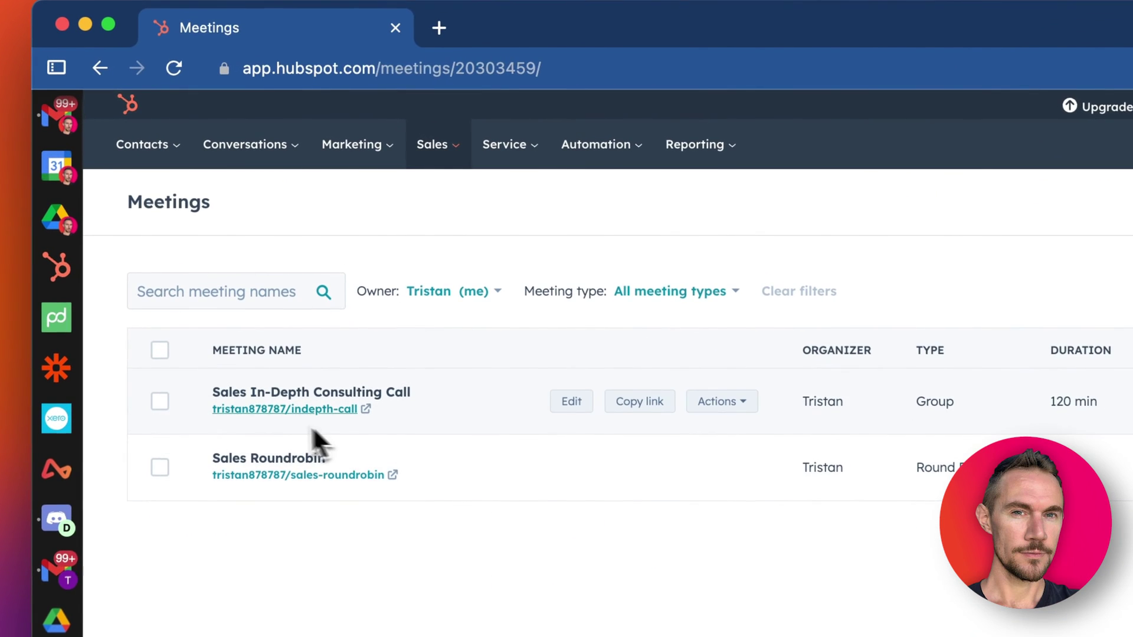
pyautogui.click(288, 413)
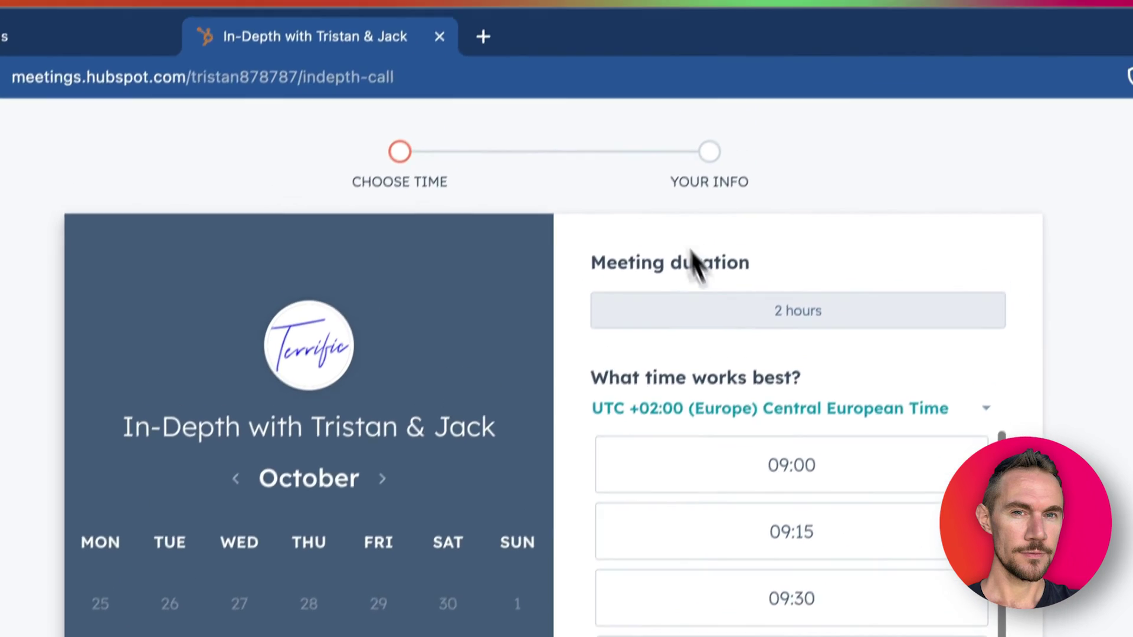
pyautogui.scroll(-1, 603, 342)
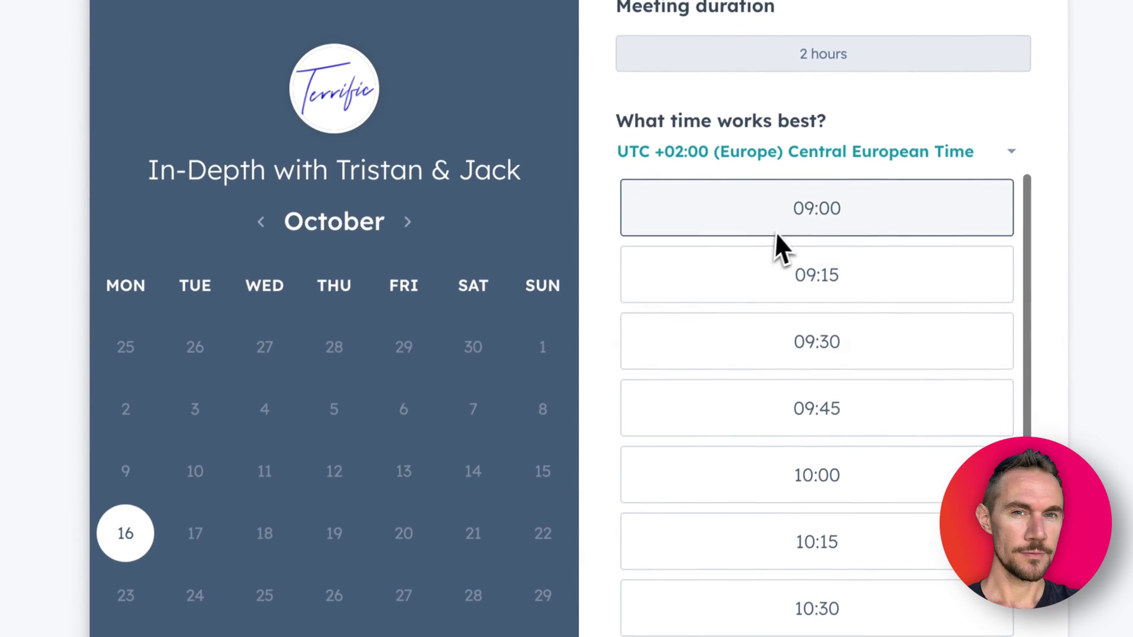
pyautogui.click(749, 262)
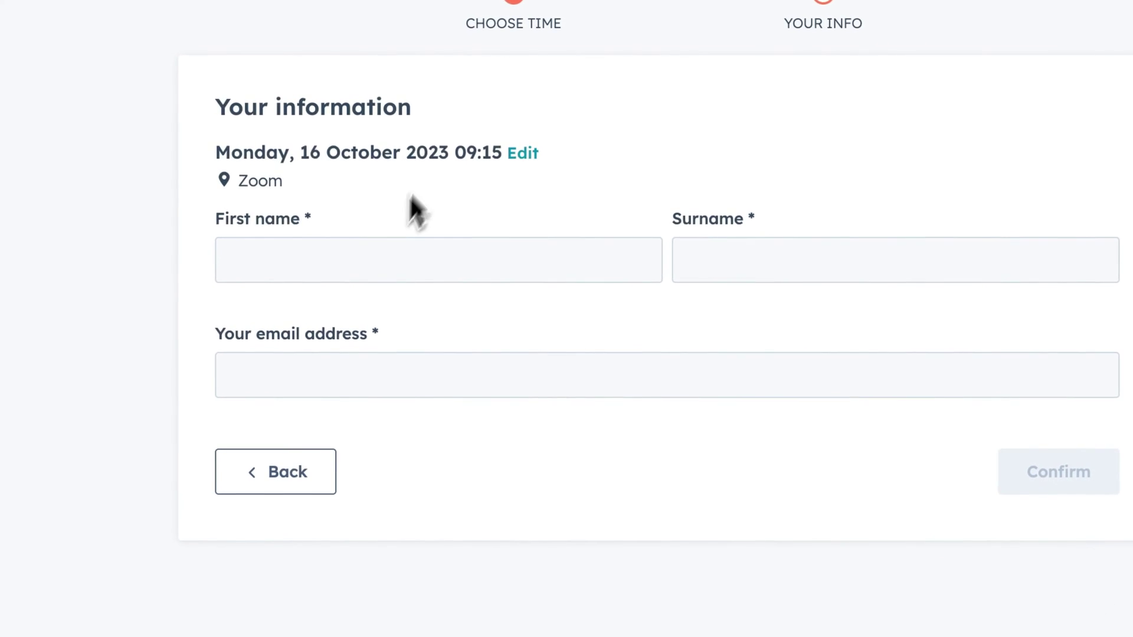
# Step: Go back and choose the 10:30 slot on Monday 16 October instead
pyautogui.click(319, 482)
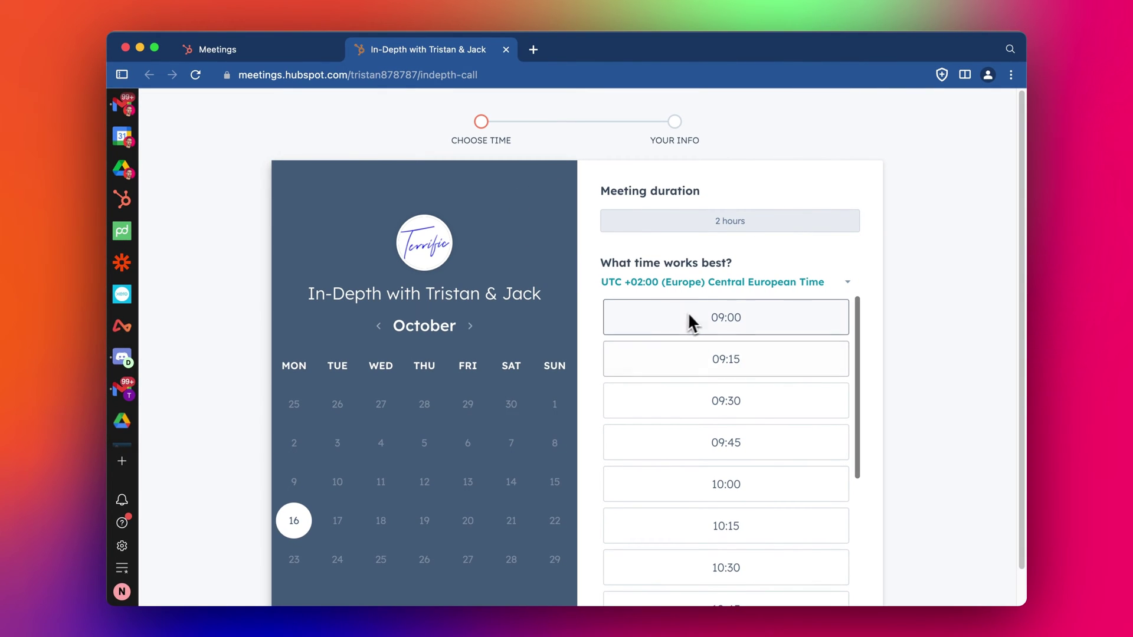
pyautogui.scroll(-1, 657, 448)
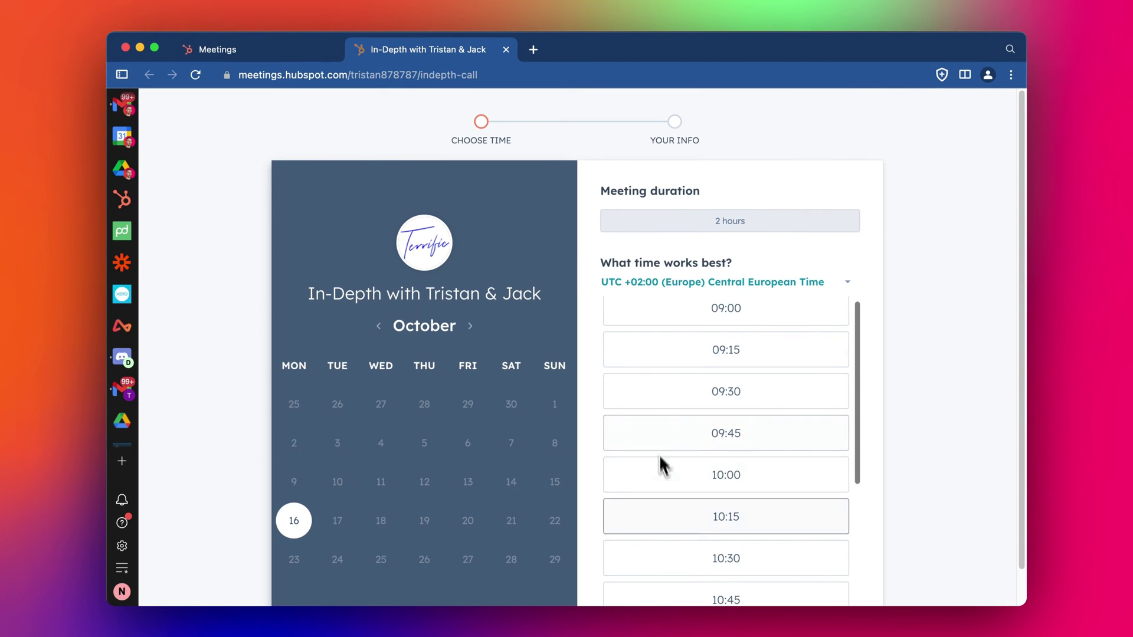
pyautogui.scroll(-1, 567, 468)
pyautogui.scroll(-1, 628, 546)
pyautogui.click(705, 497)
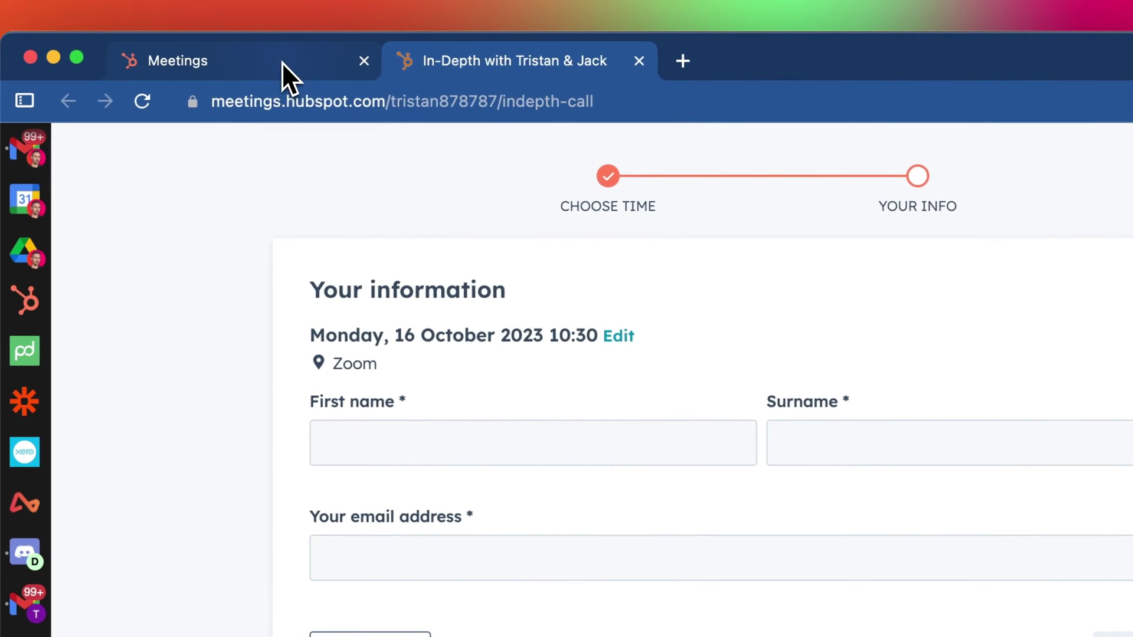
# Step: Reopen the Sales In-Depth Consulting Call settings, discarding the location edit so Zoom stays unchanged
pyautogui.click(253, 65)
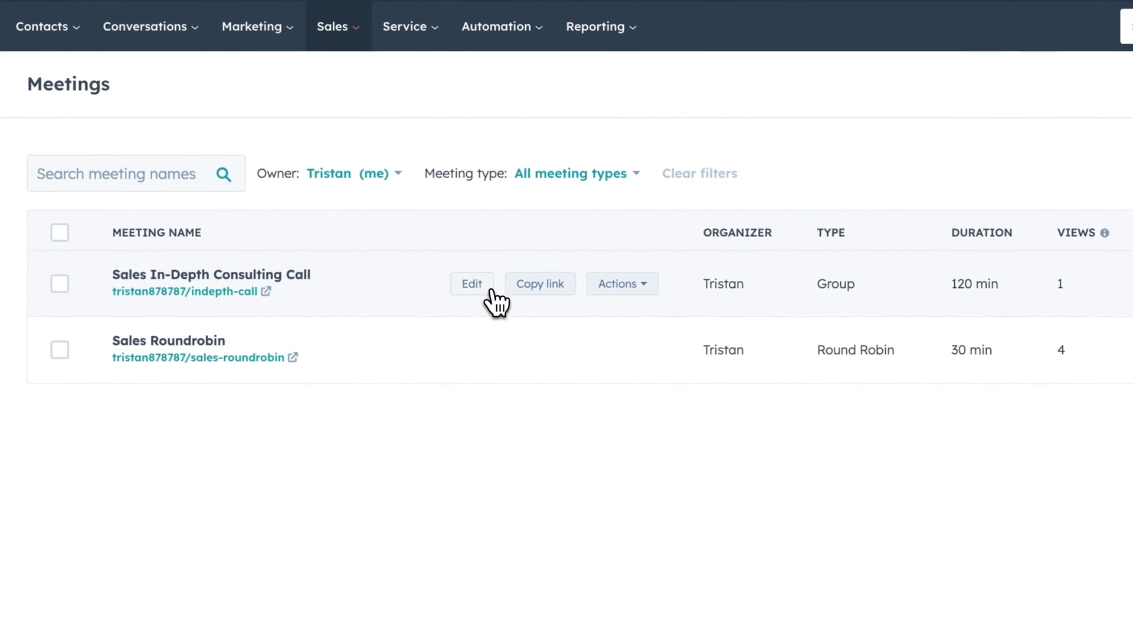
pyautogui.click(534, 418)
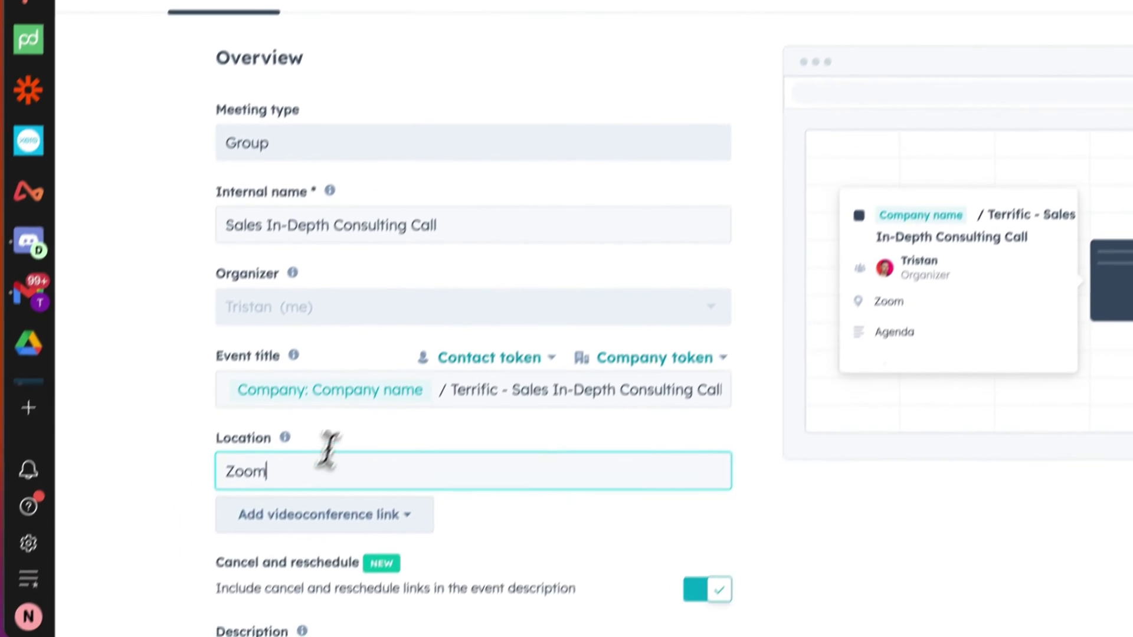
pyautogui.doubleClick(0, 517)
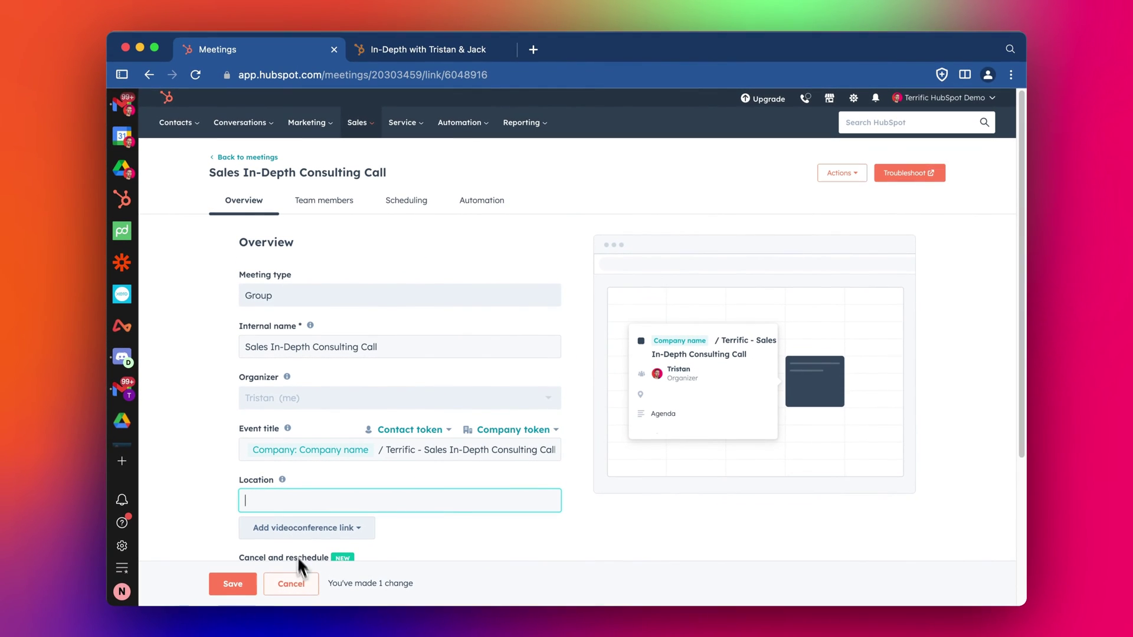
pyautogui.click(291, 584)
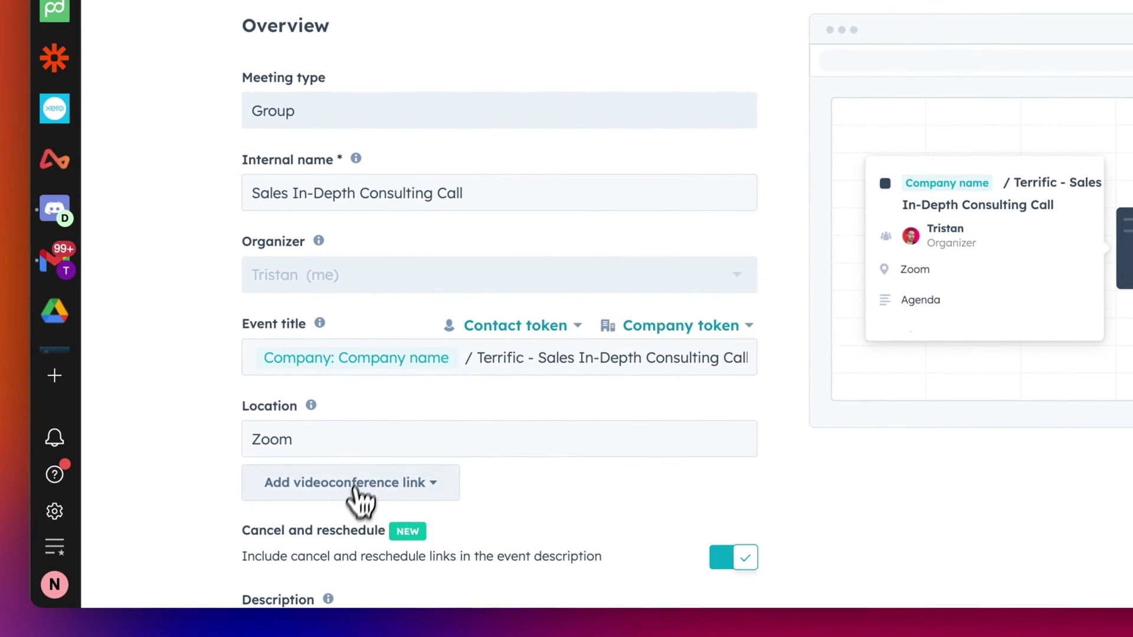
pyautogui.click(353, 488)
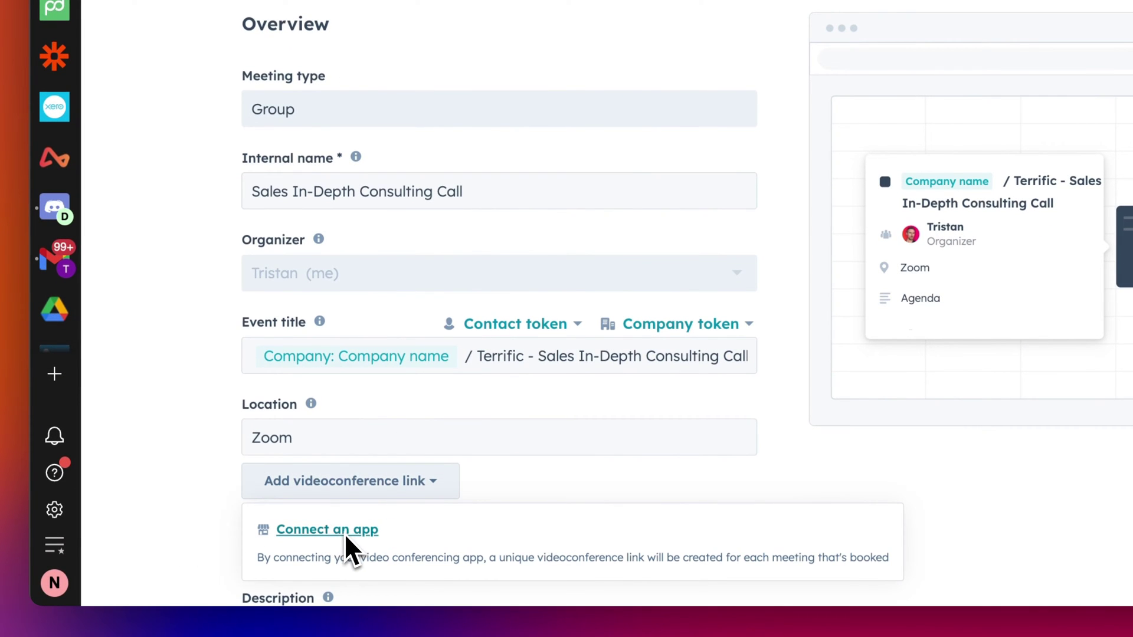
pyautogui.click(524, 475)
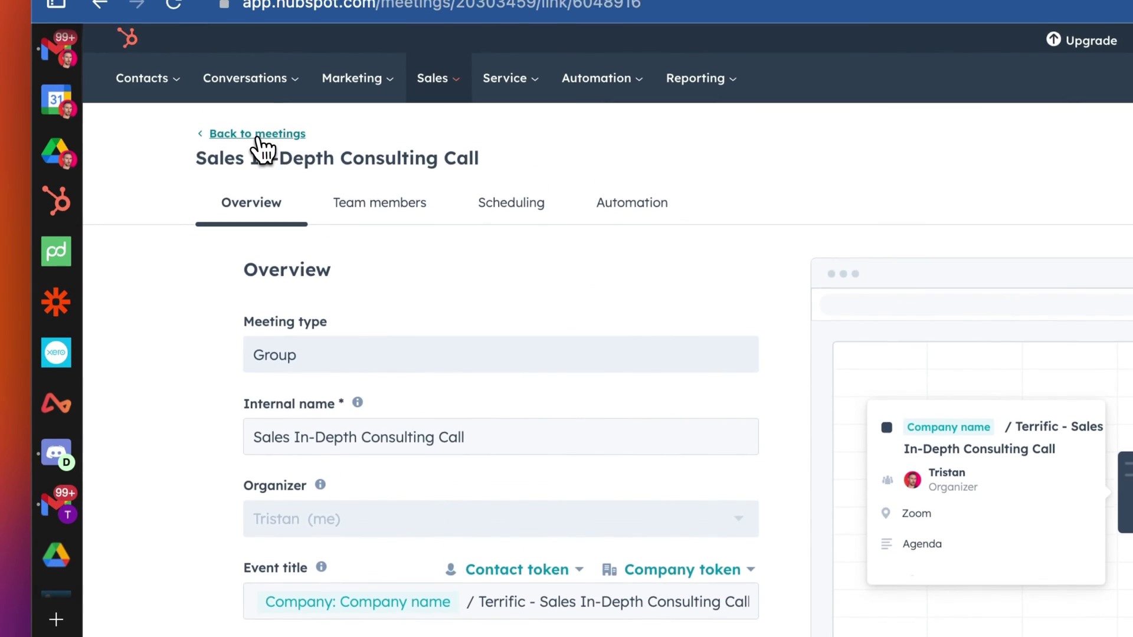
# Step: Start a new one-on-one scheduling page with internal name 'Into Consulting Call'
pyautogui.click(257, 121)
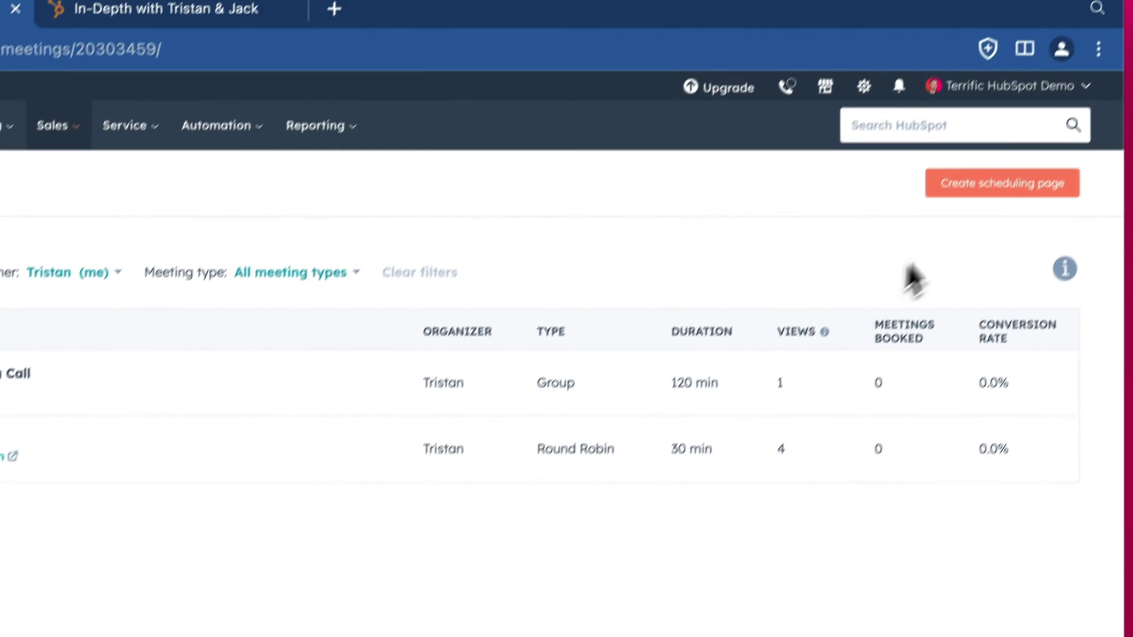
pyautogui.click(1026, 101)
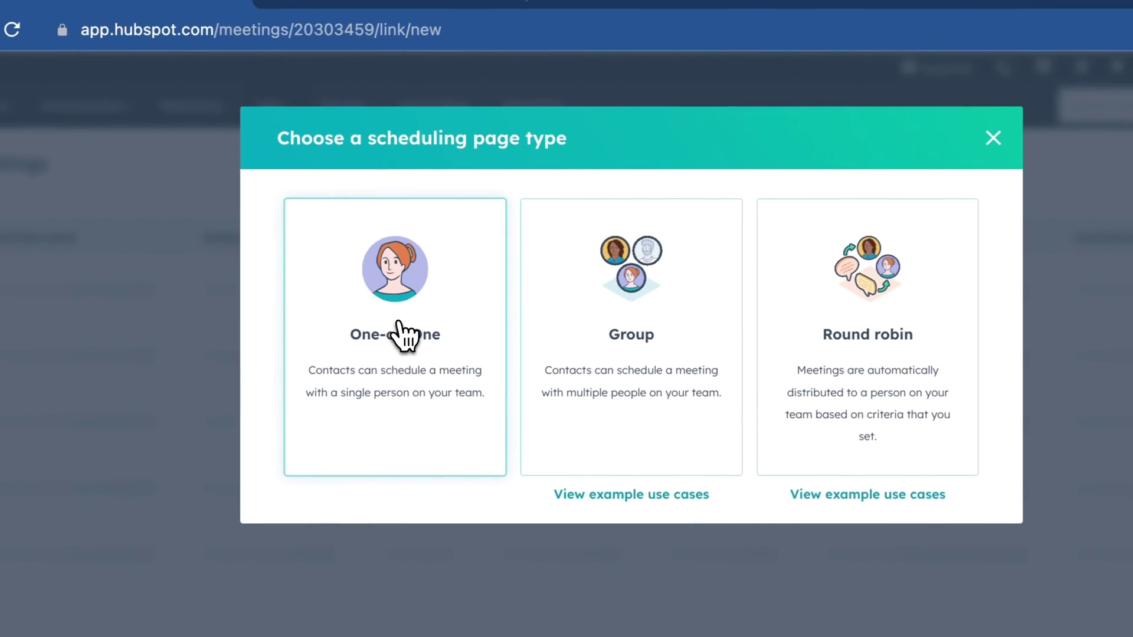
pyautogui.click(369, 337)
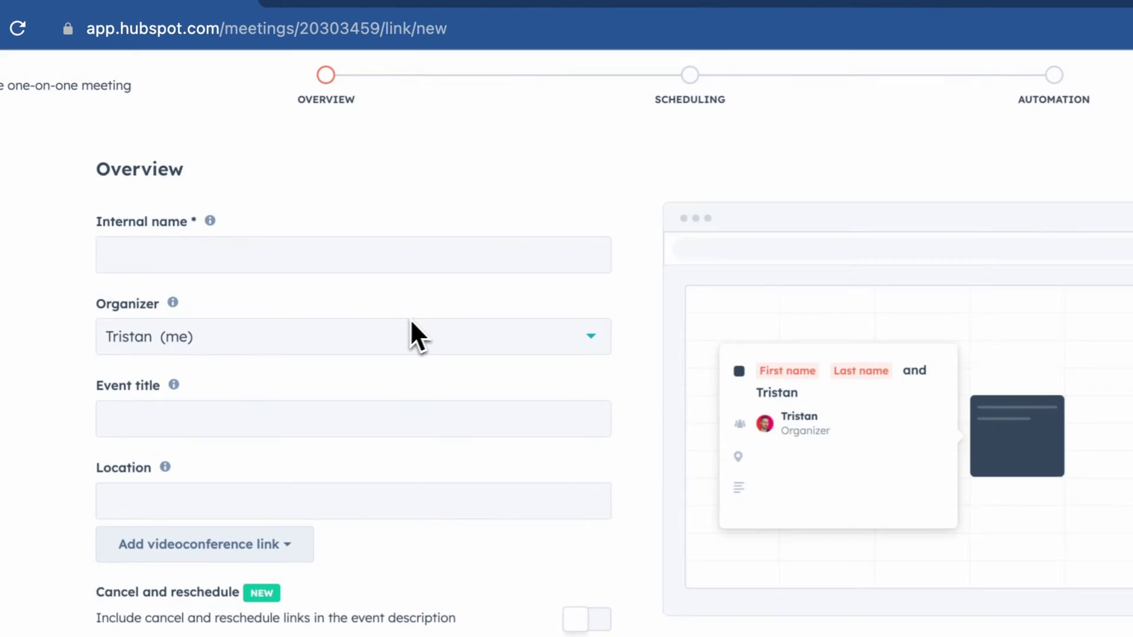
pyautogui.click(348, 254)
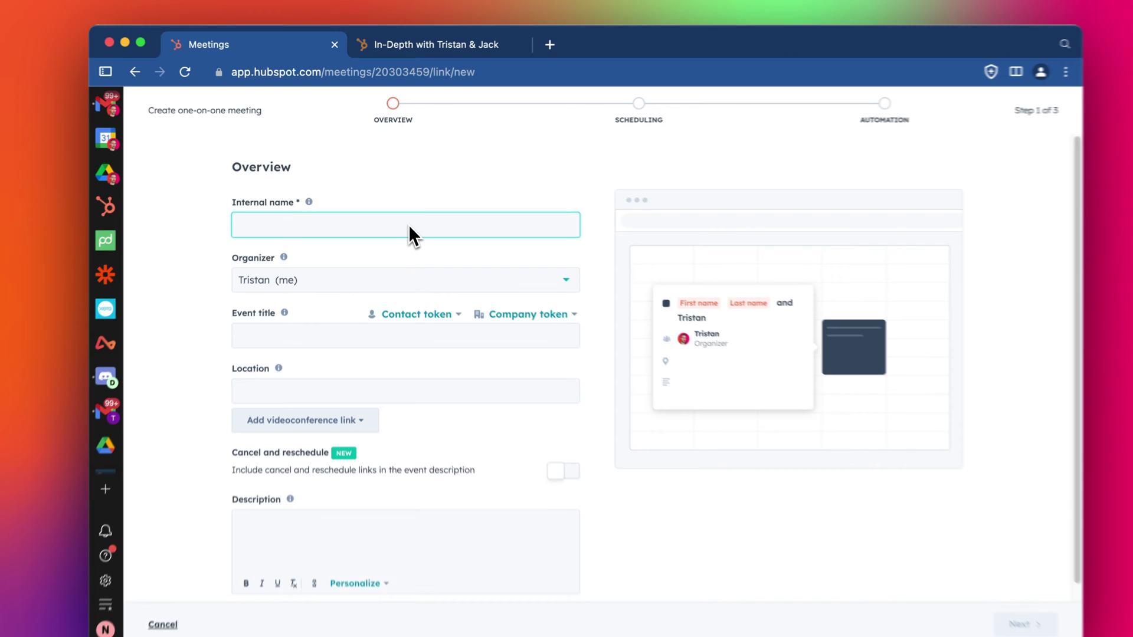
pyautogui.write('Consult')
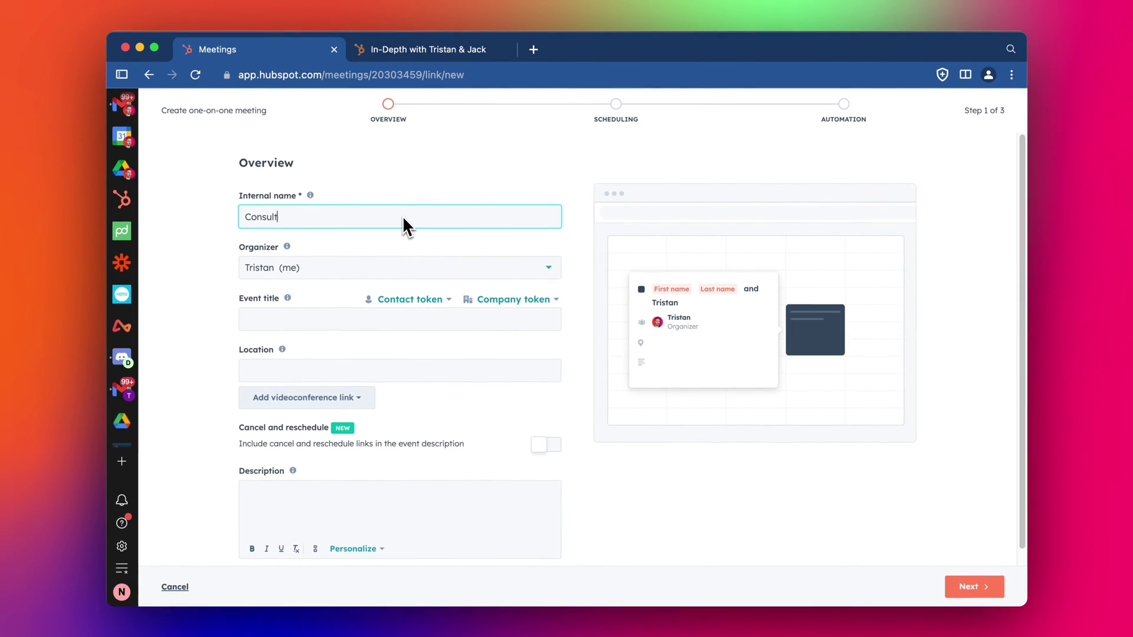
pyautogui.write('Into')
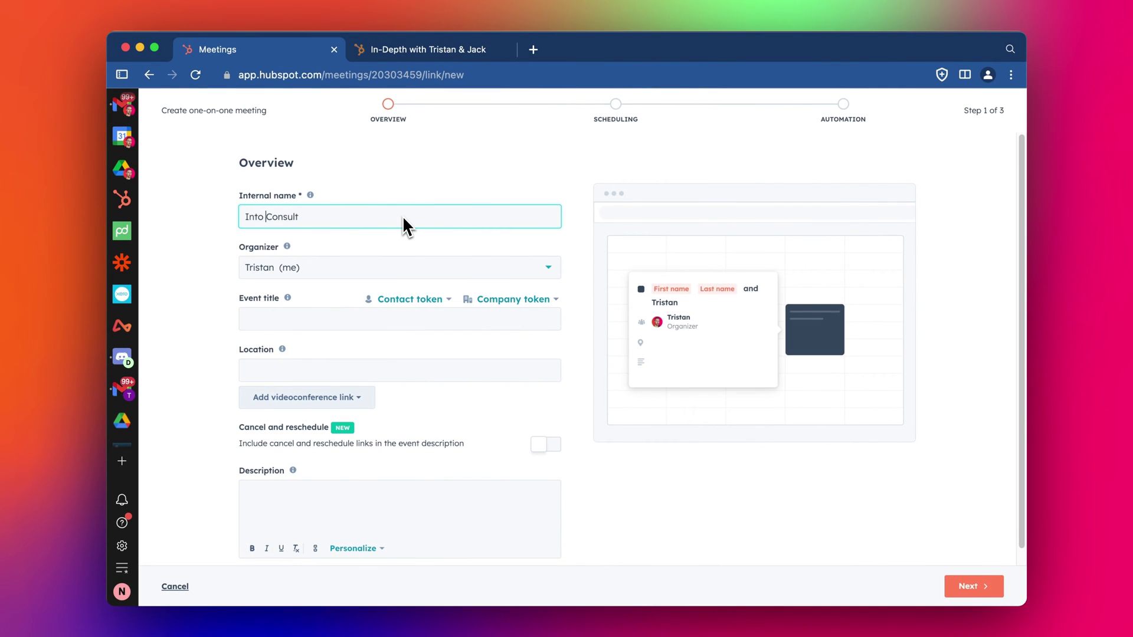
pyautogui.press('End')
pyautogui.write('ing Call')
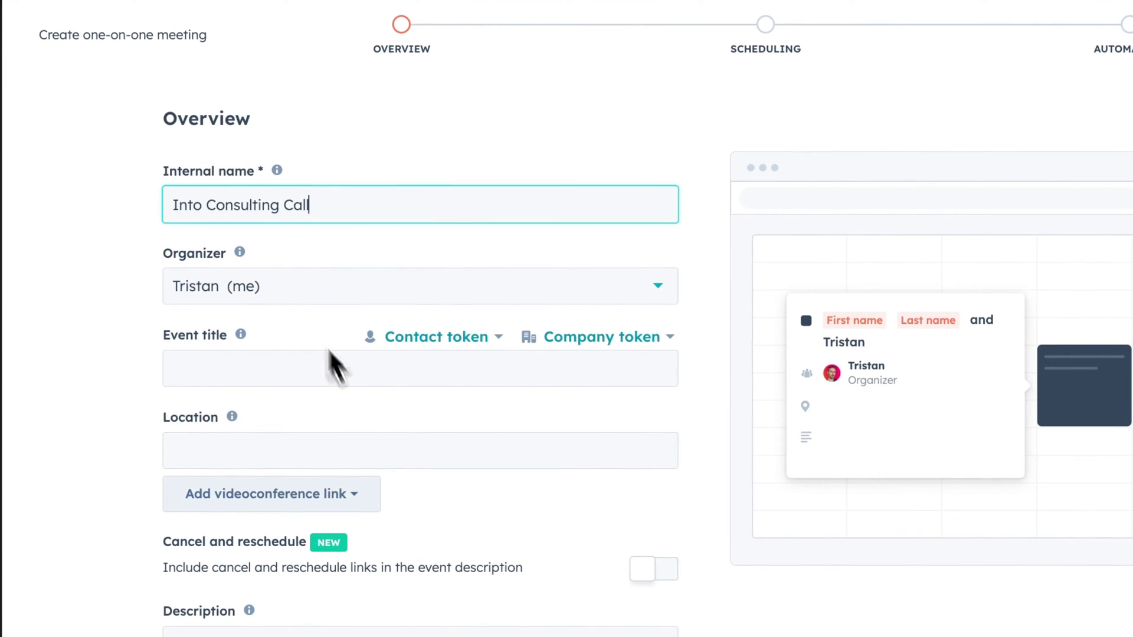
pyautogui.doubleClick(250, 210)
# Step: Set the event title to the Company name token followed by '/ Terrific Consulting Call'
pyautogui.click(607, 339)
pyautogui.click(508, 286)
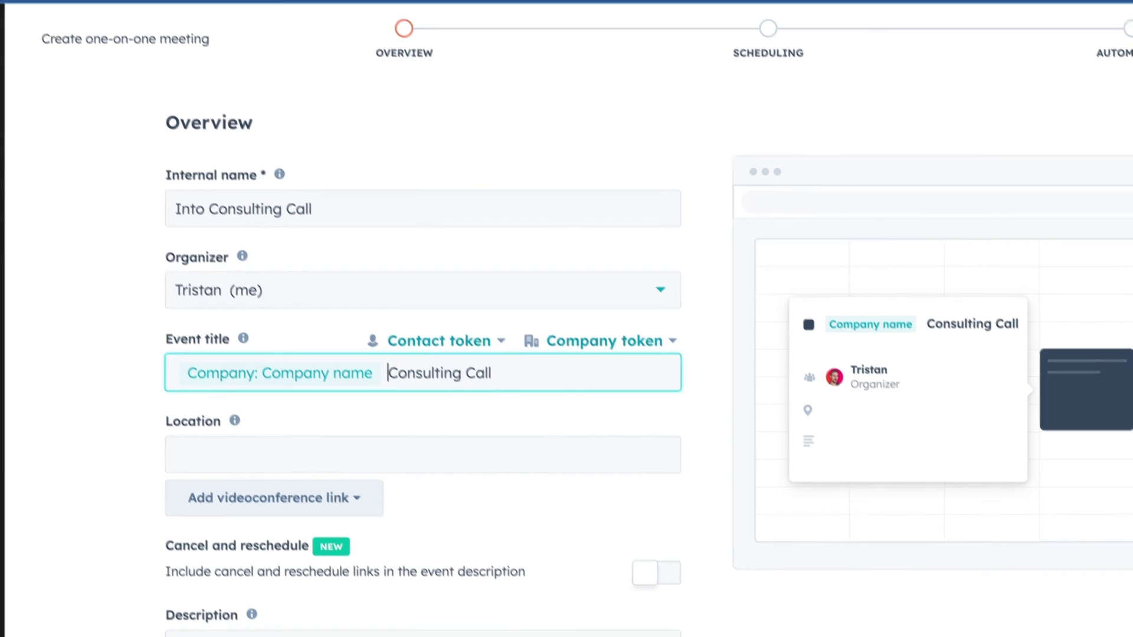
pyautogui.write('/ Terrific')
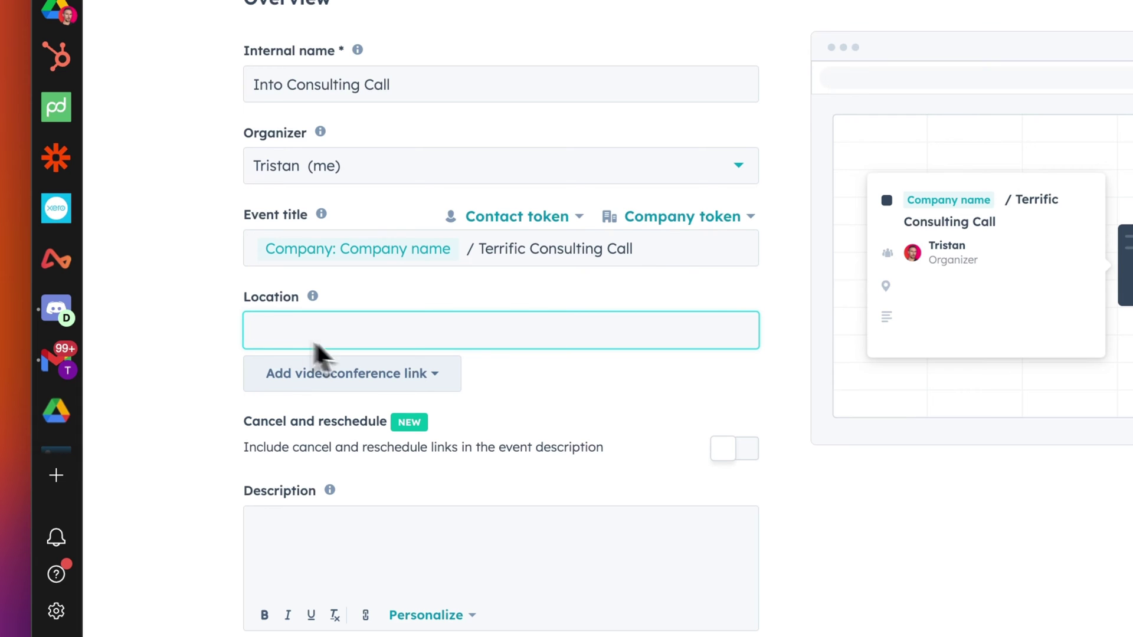
# Step: Choose Zoom as the video conferencing app to connect
pyautogui.click(373, 373)
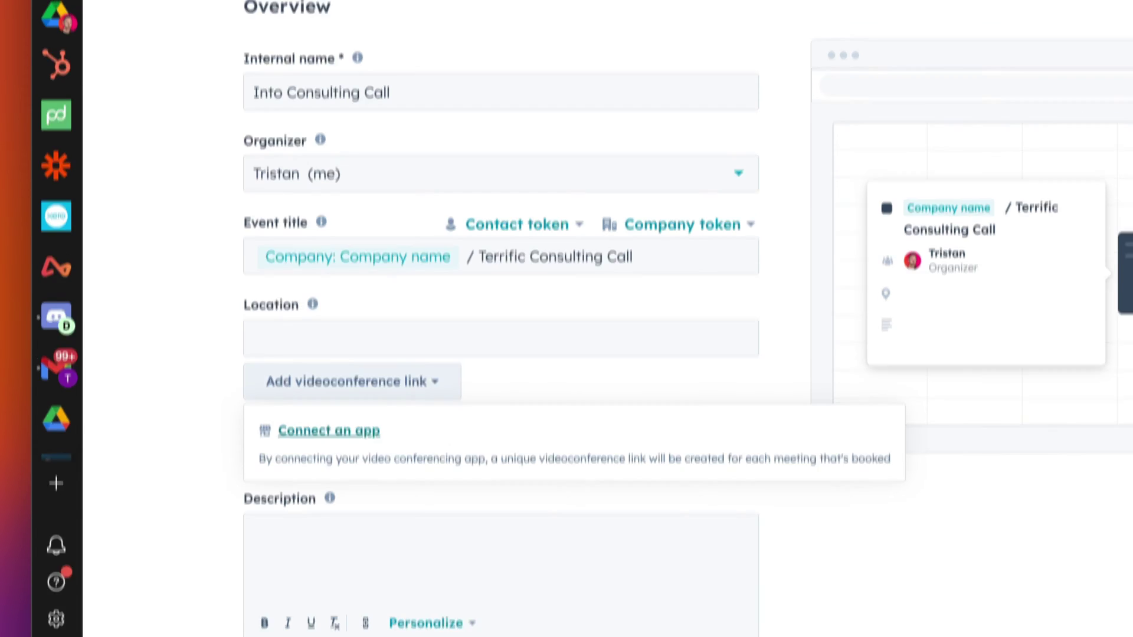
pyautogui.click(337, 431)
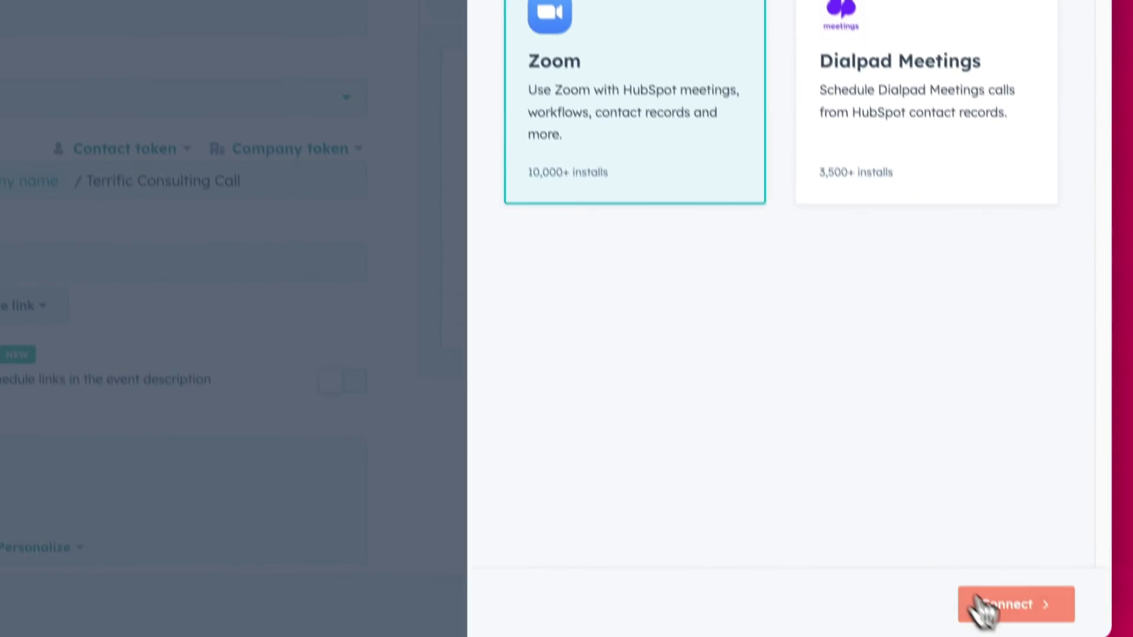
pyautogui.click(1038, 636)
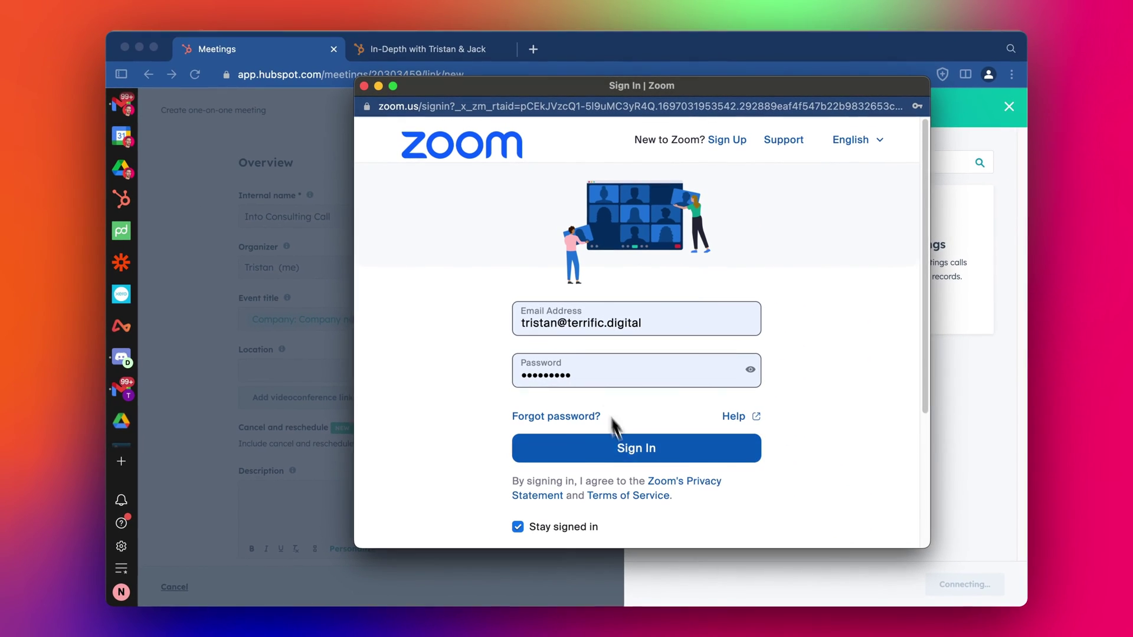
# Step: Sign in to Zoom and allow Zoom for HubSpot access
pyautogui.scroll(-2, 592, 384)
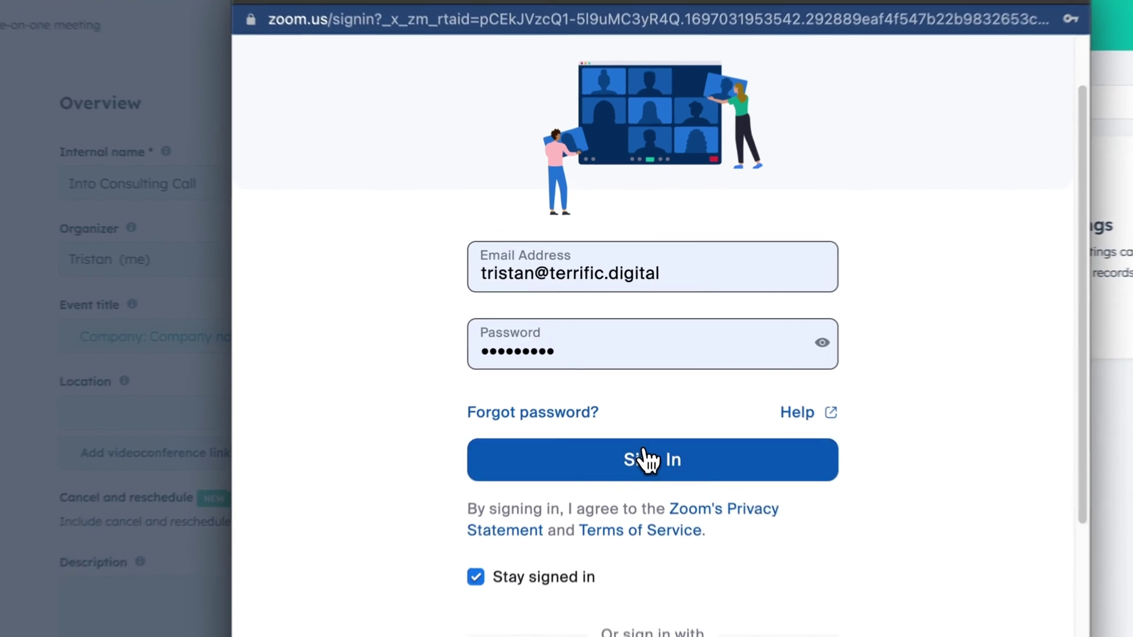
pyautogui.click(598, 404)
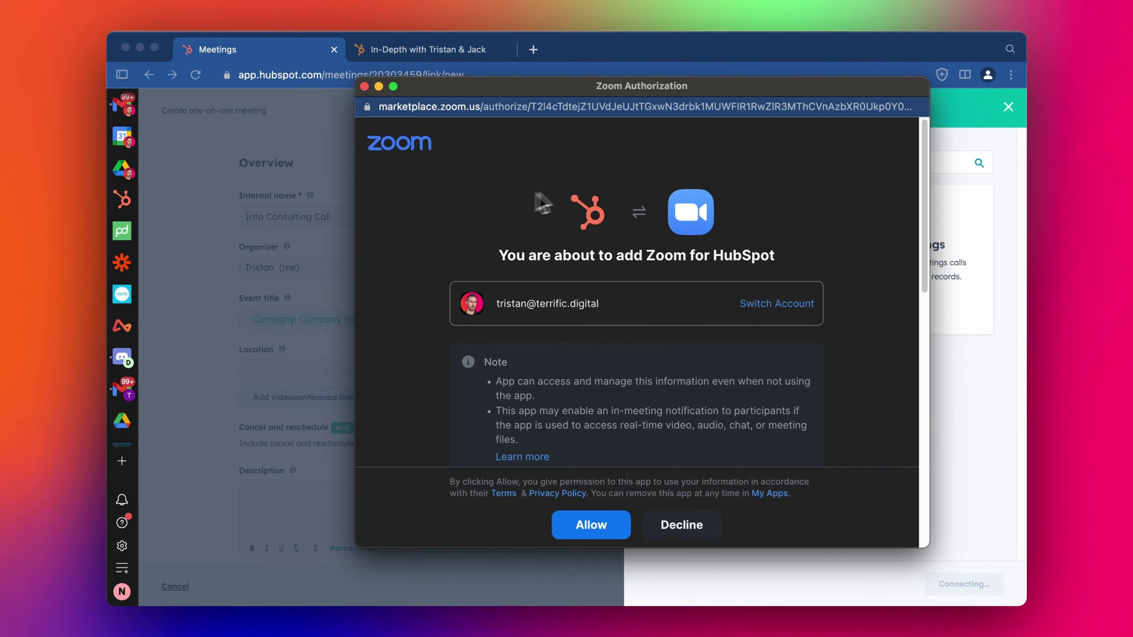
pyautogui.scroll(-3, 641, 270)
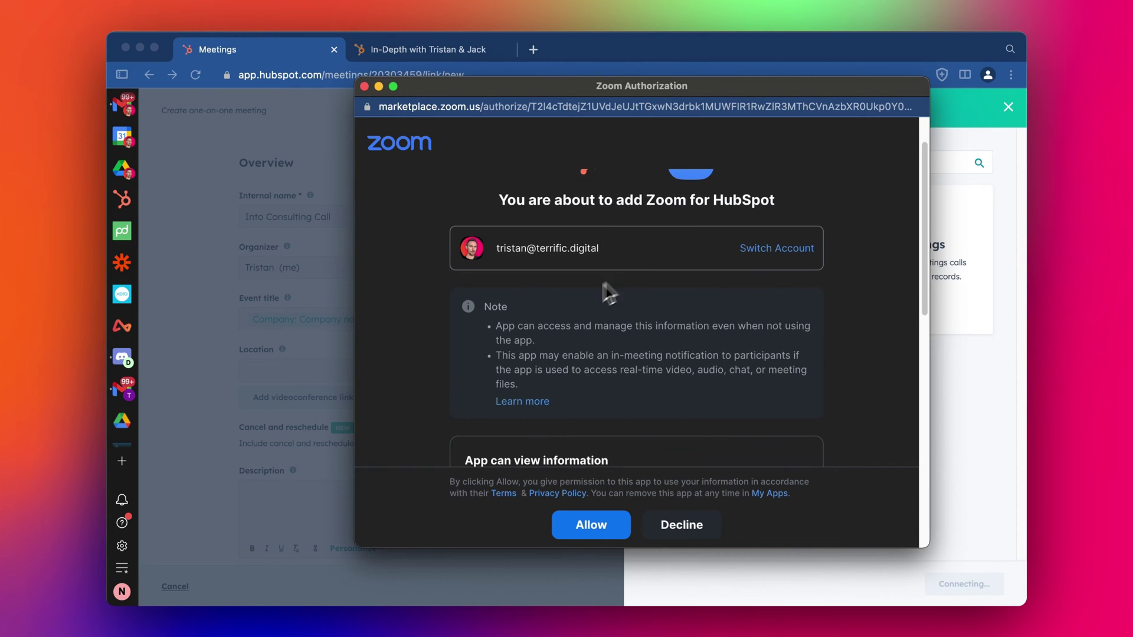
pyautogui.scroll(-2, 655, 311)
pyautogui.scroll(5, 657, 311)
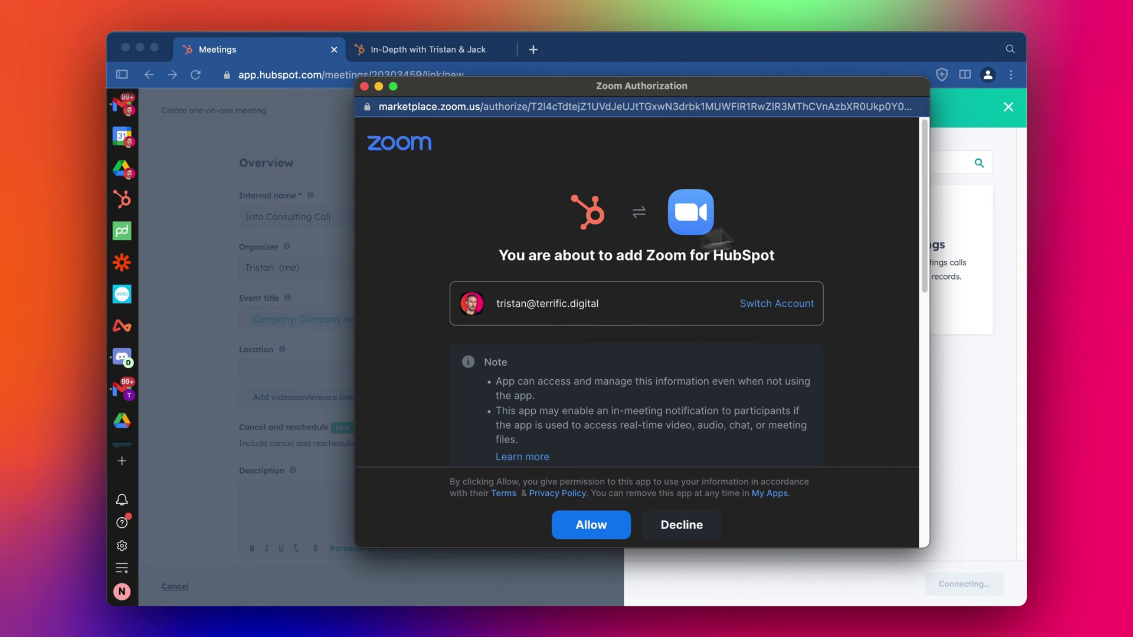
pyautogui.scroll(-8, 666, 265)
pyautogui.scroll(-7, 584, 354)
pyautogui.scroll(-2, 587, 360)
pyautogui.scroll(-3, 594, 394)
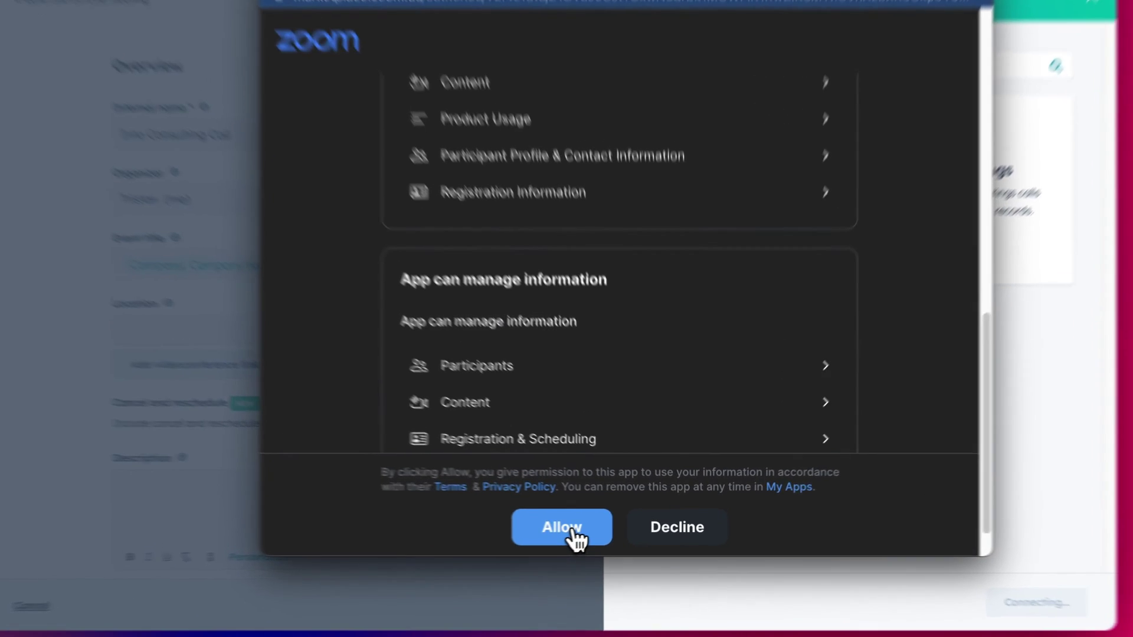
pyautogui.click(593, 526)
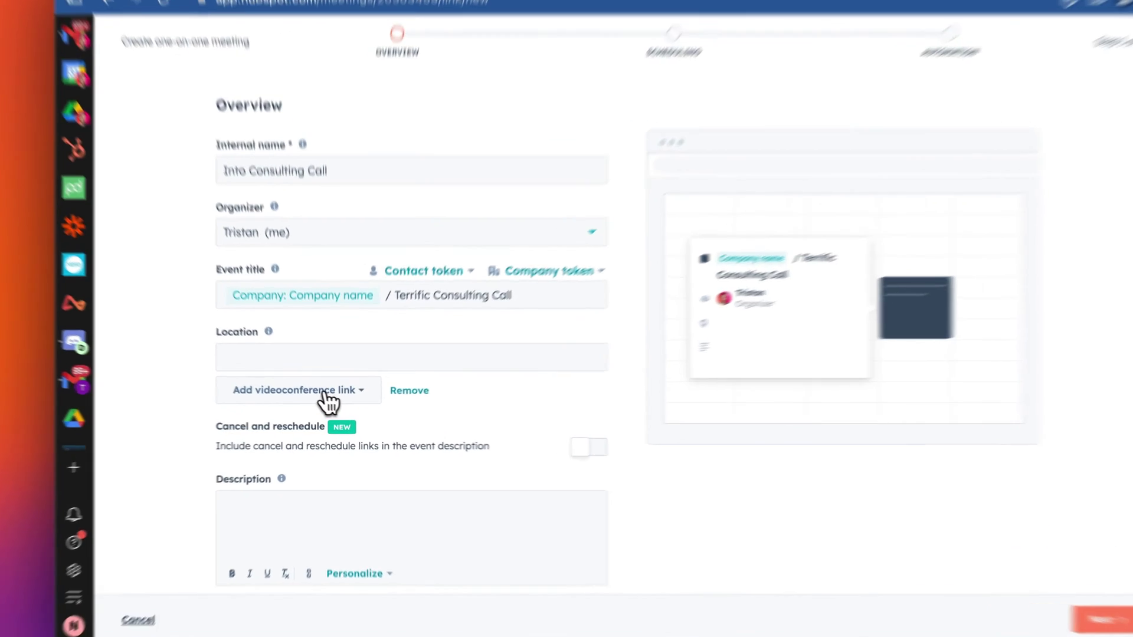
# Step: Add a Zoom video link, description 'Demo text here... Agenda', and cancel/reschedule links
pyautogui.click(324, 401)
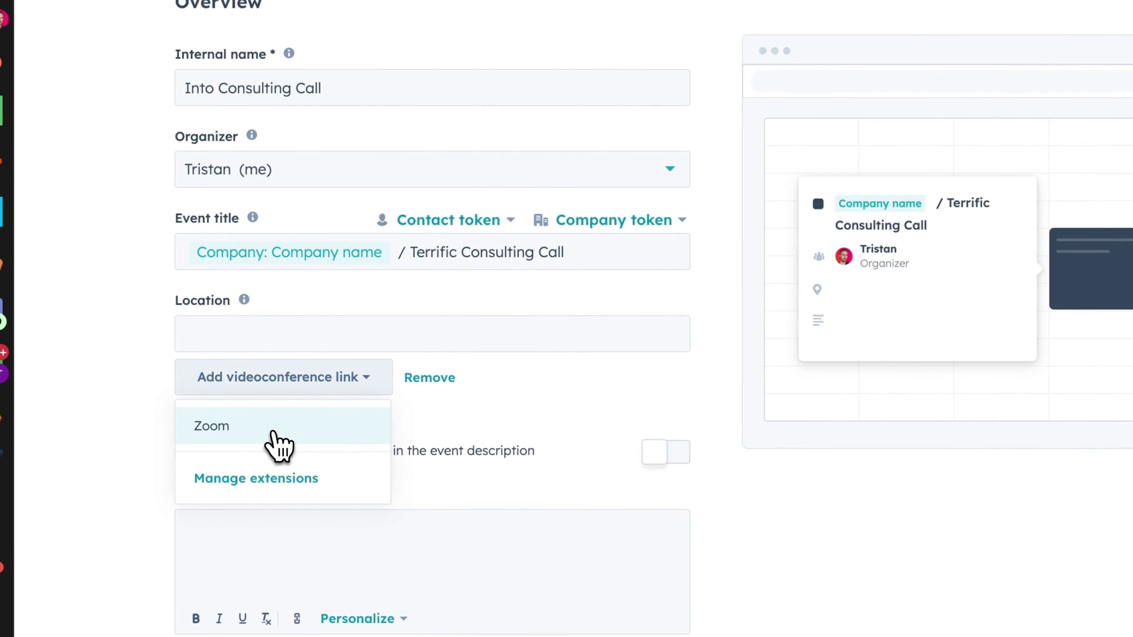
pyautogui.click(277, 437)
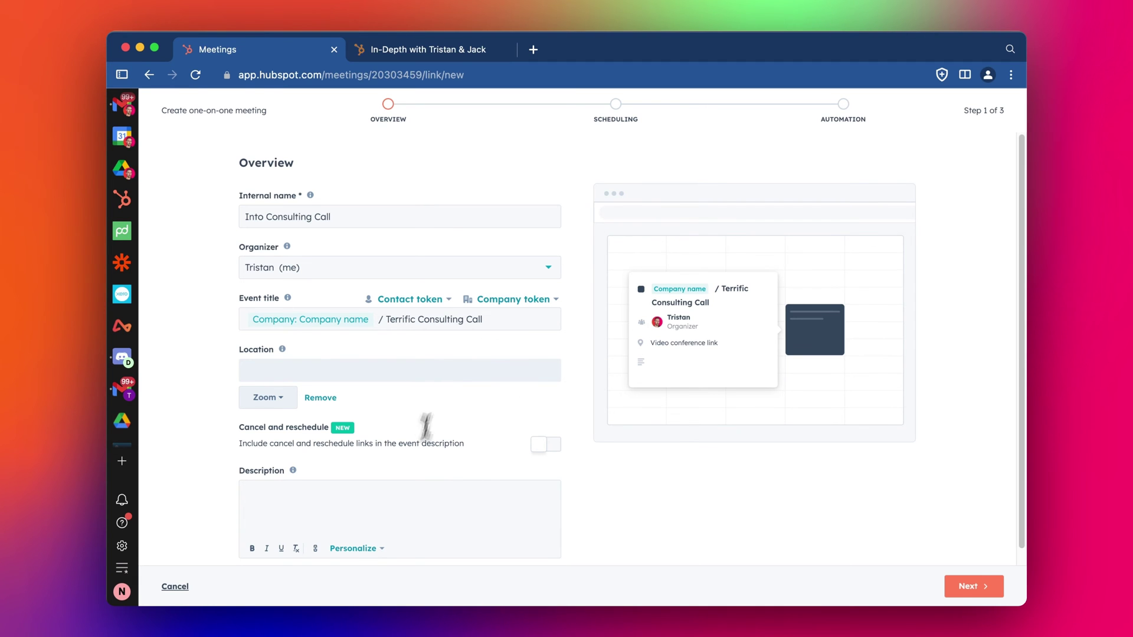
pyautogui.click(399, 508)
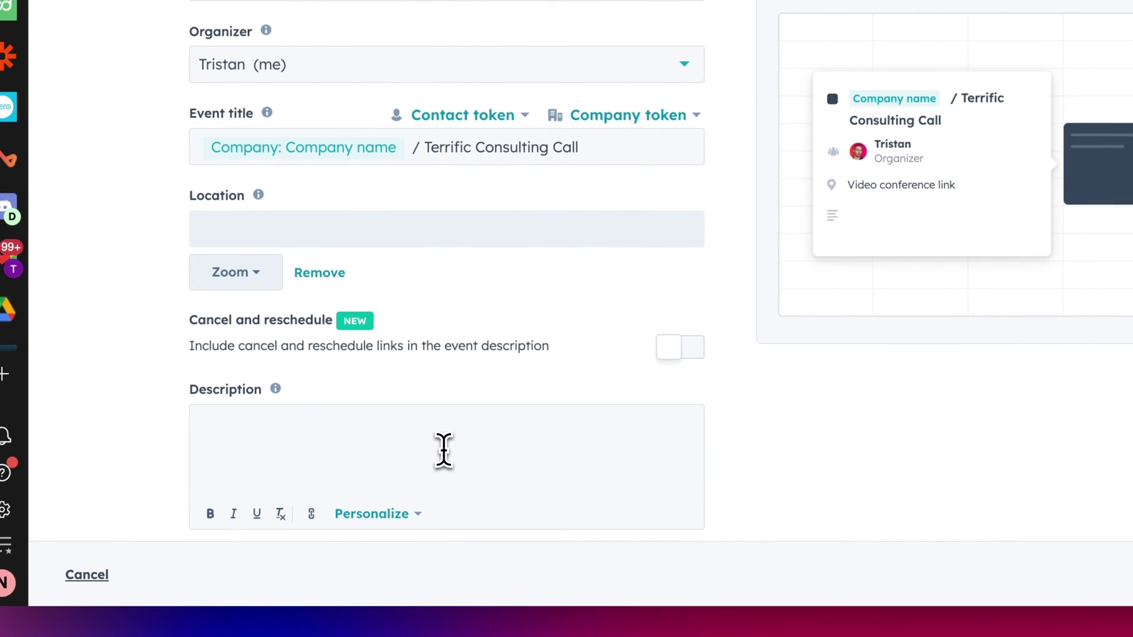
pyautogui.write('Demo')
pyautogui.write(' text')
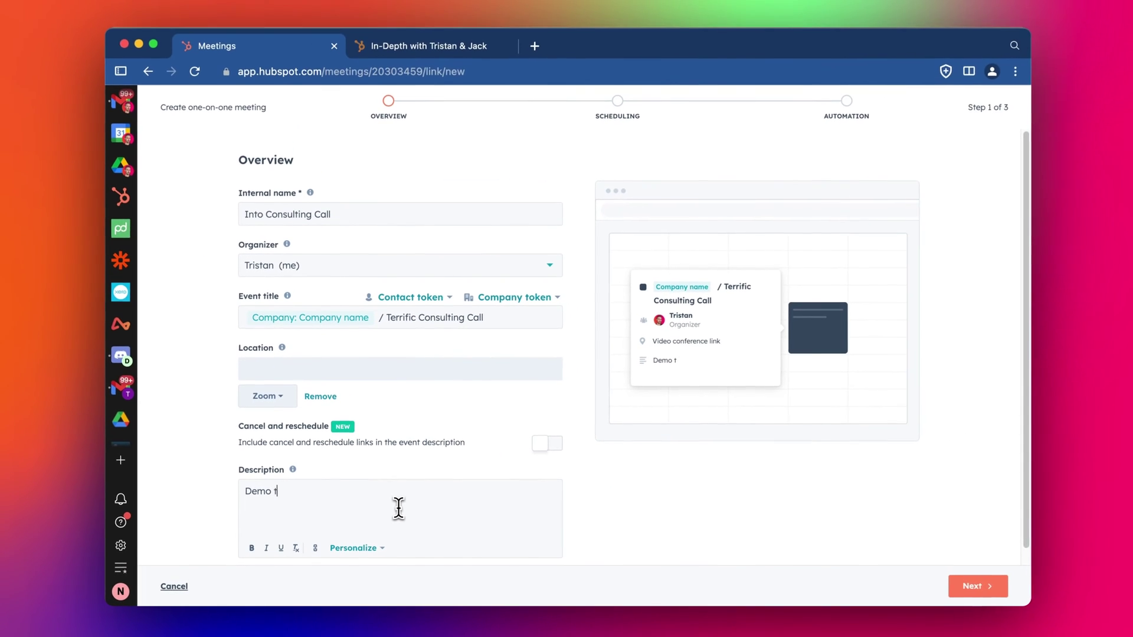
pyautogui.write(' here...')
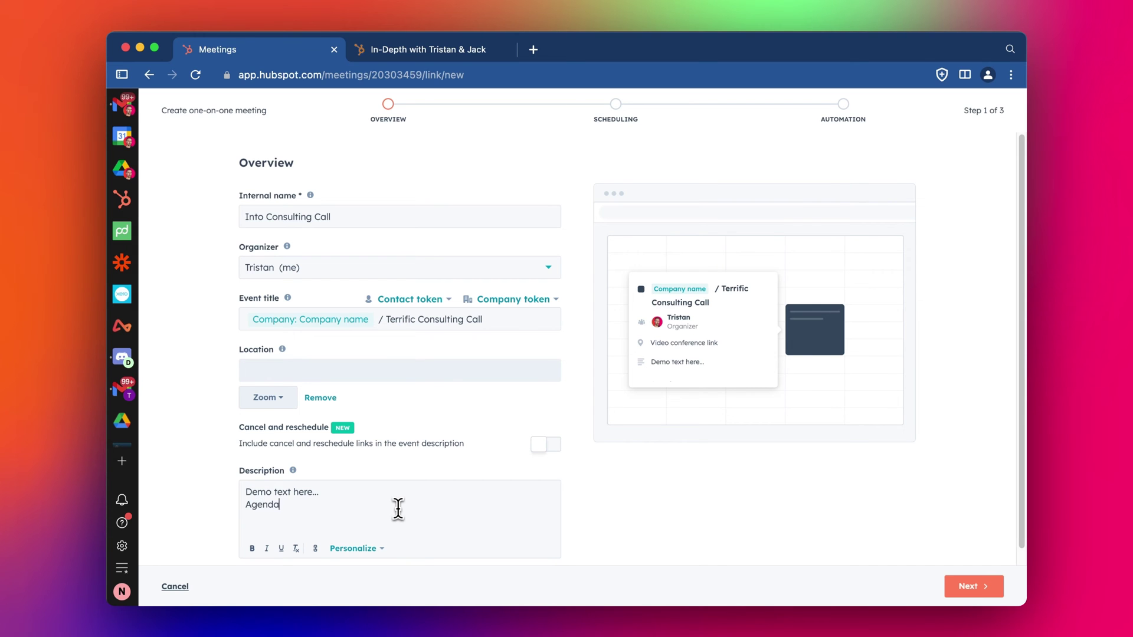
pyautogui.click(532, 445)
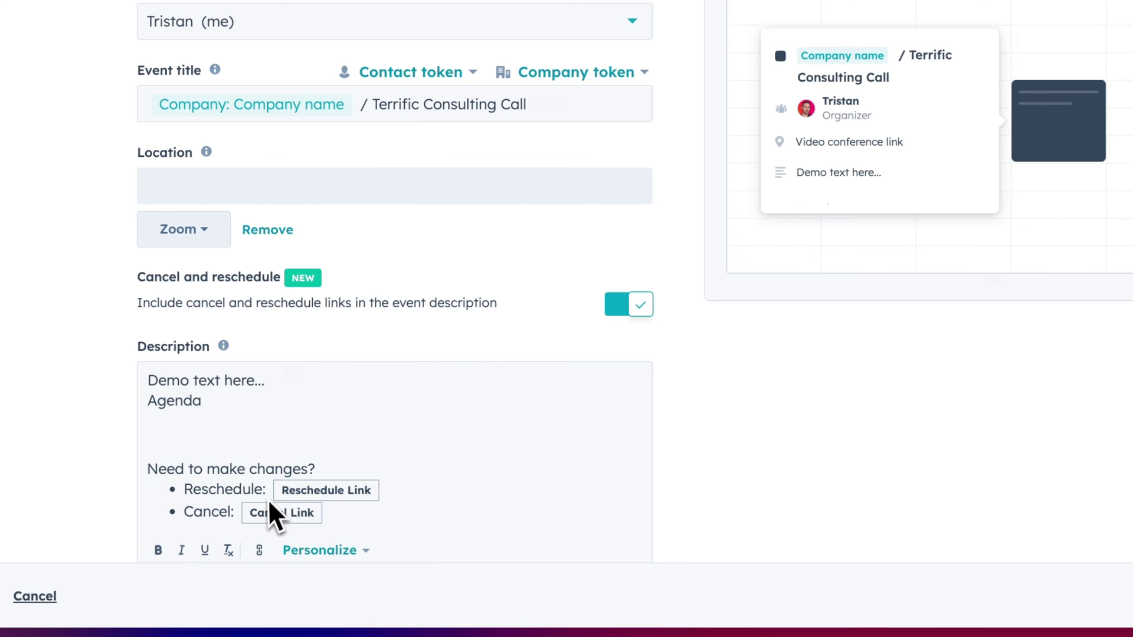
pyautogui.scroll(-1, 590, 341)
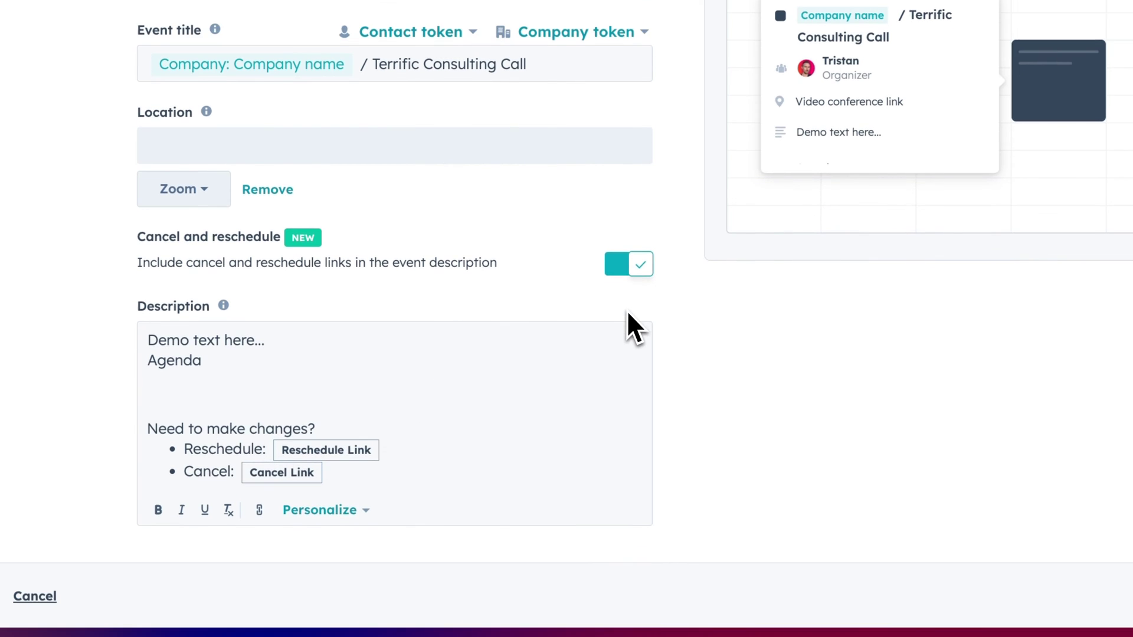
pyautogui.scroll(2, 626, 324)
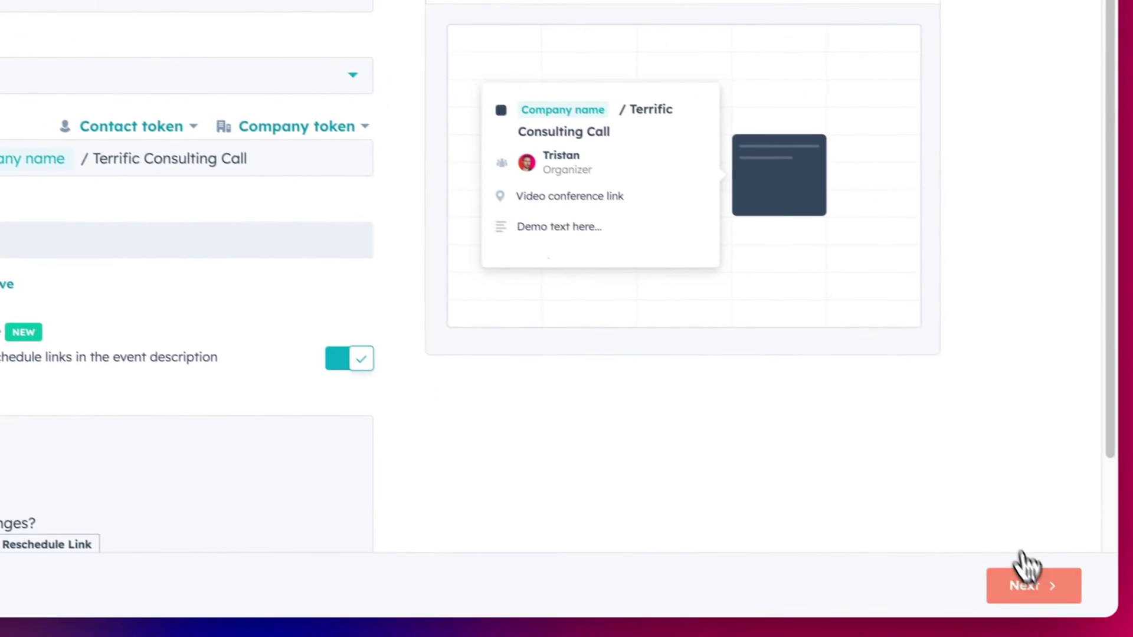
# Step: Move through the Scheduling and Automation steps and create the Into Consulting Call page
pyautogui.click(1021, 575)
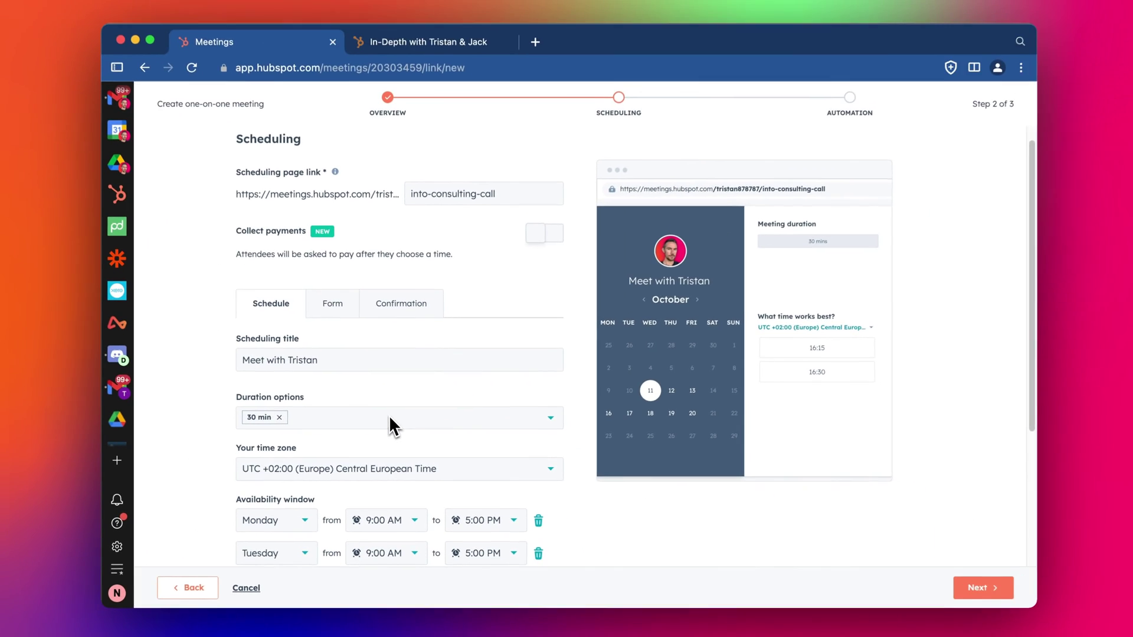
pyautogui.scroll(-3, 378, 366)
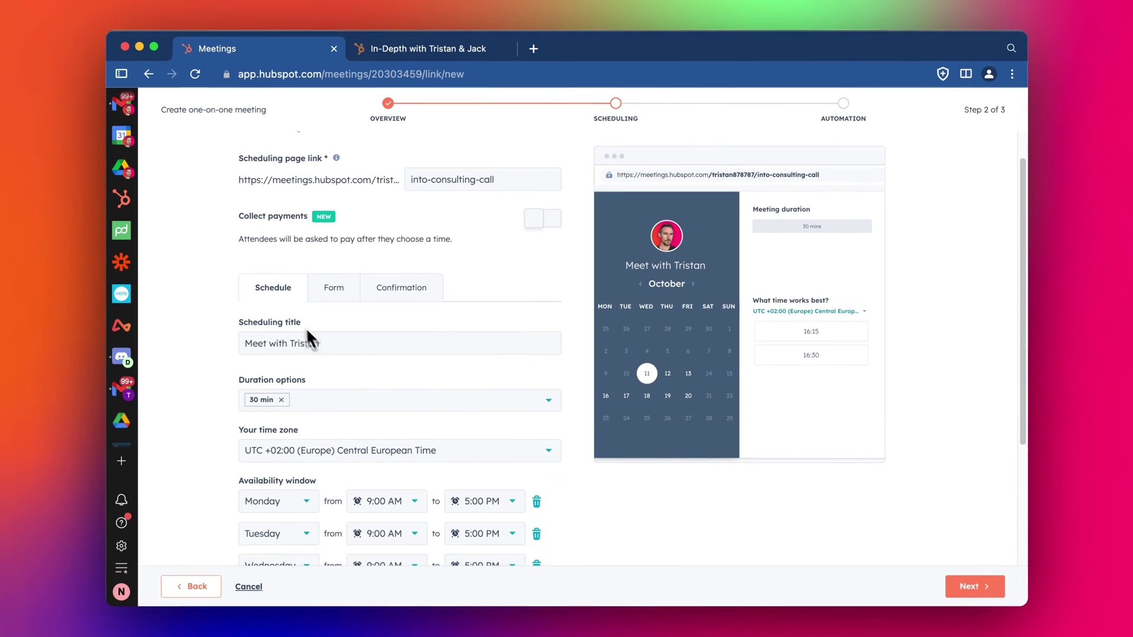
pyautogui.scroll(-1, 354, 384)
pyautogui.scroll(3, 359, 398)
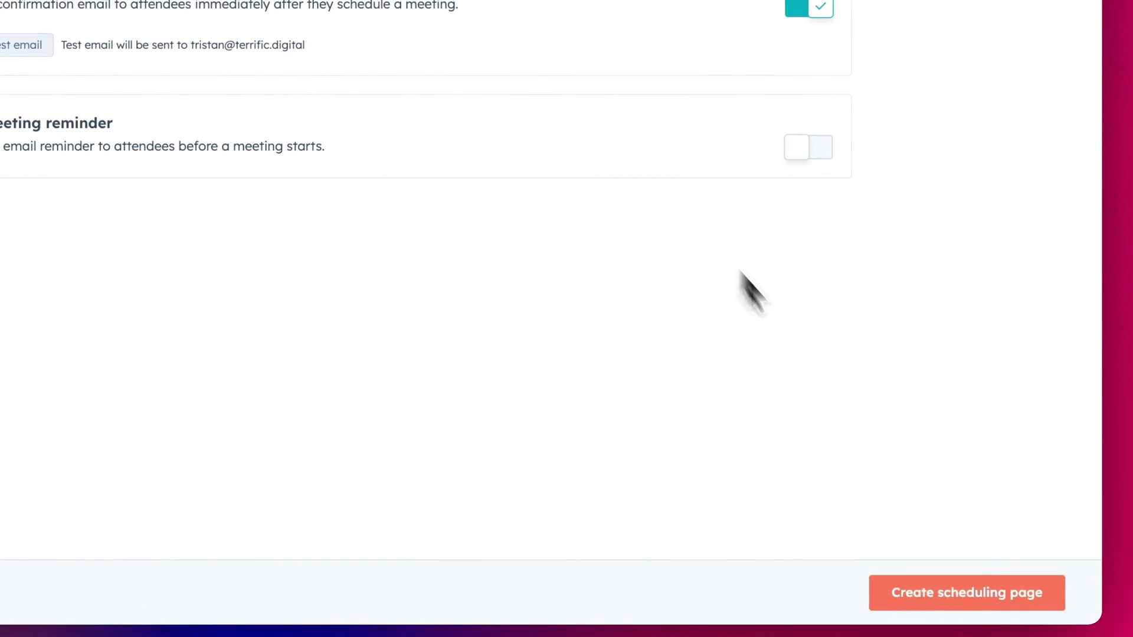
pyautogui.click(960, 582)
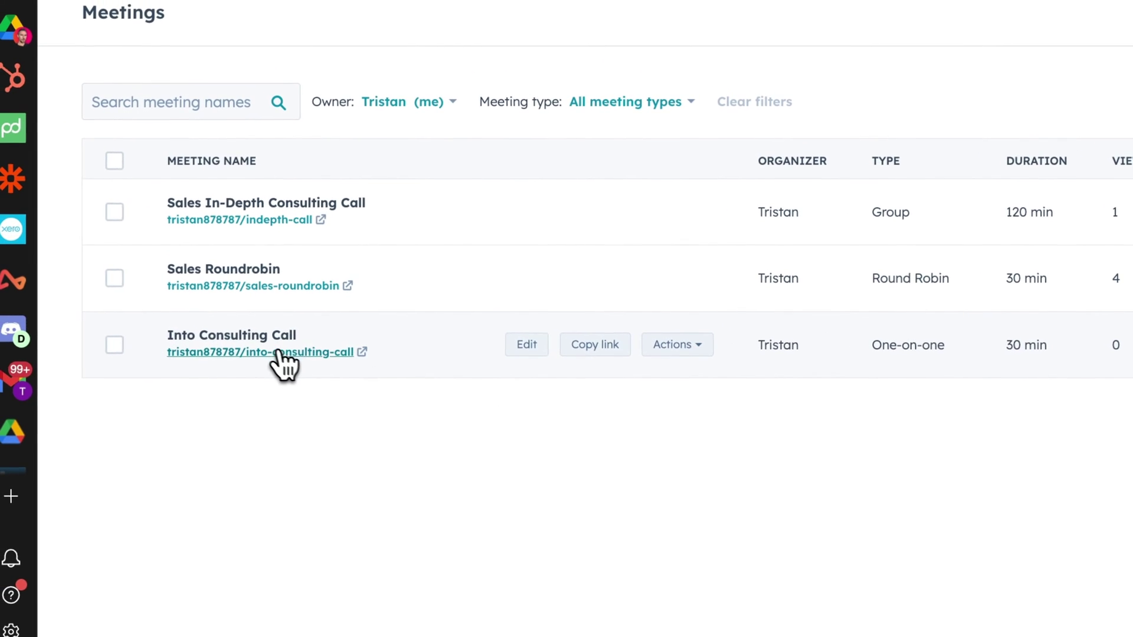
# Step: Pick the 16:30 slot on 11 October and enter the sample contact's first name and surname
pyautogui.click(282, 350)
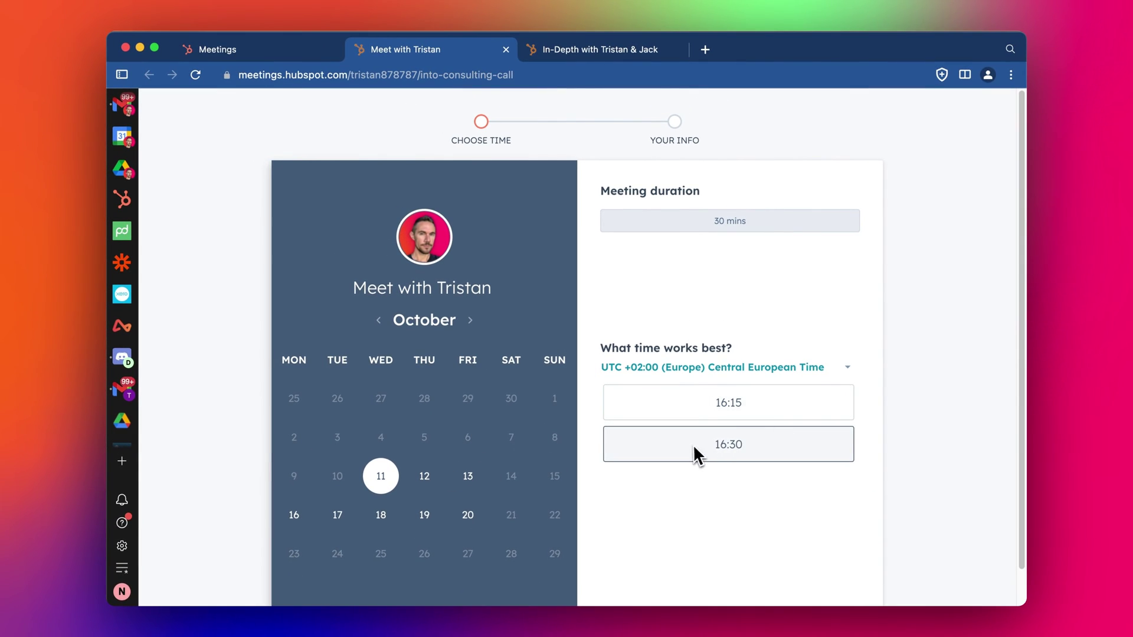
pyautogui.click(688, 451)
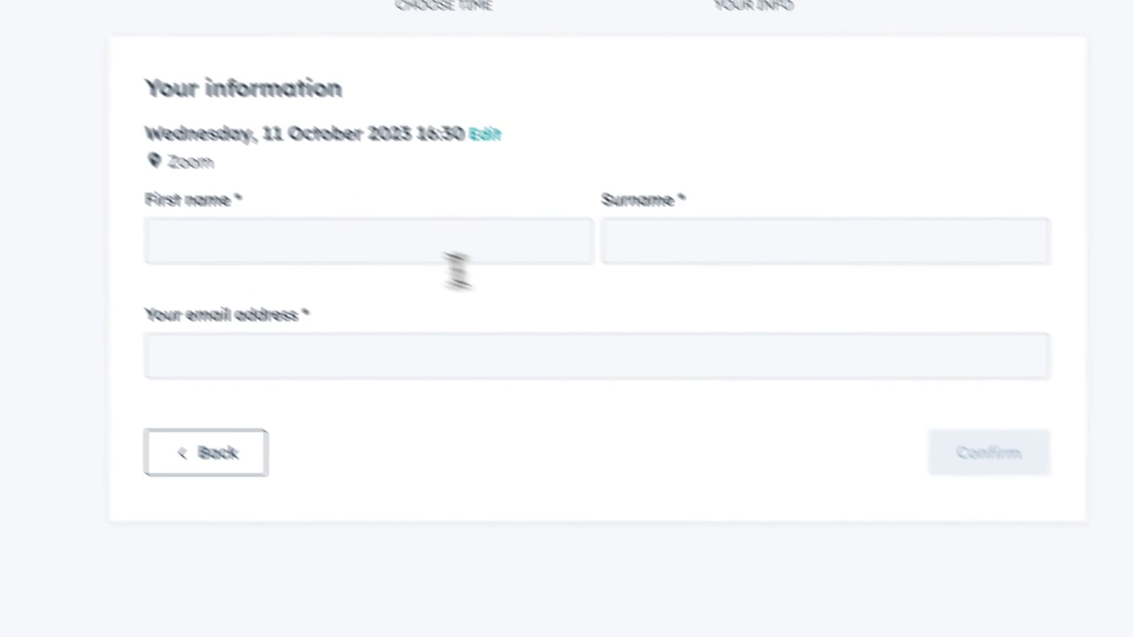
pyautogui.click(458, 259)
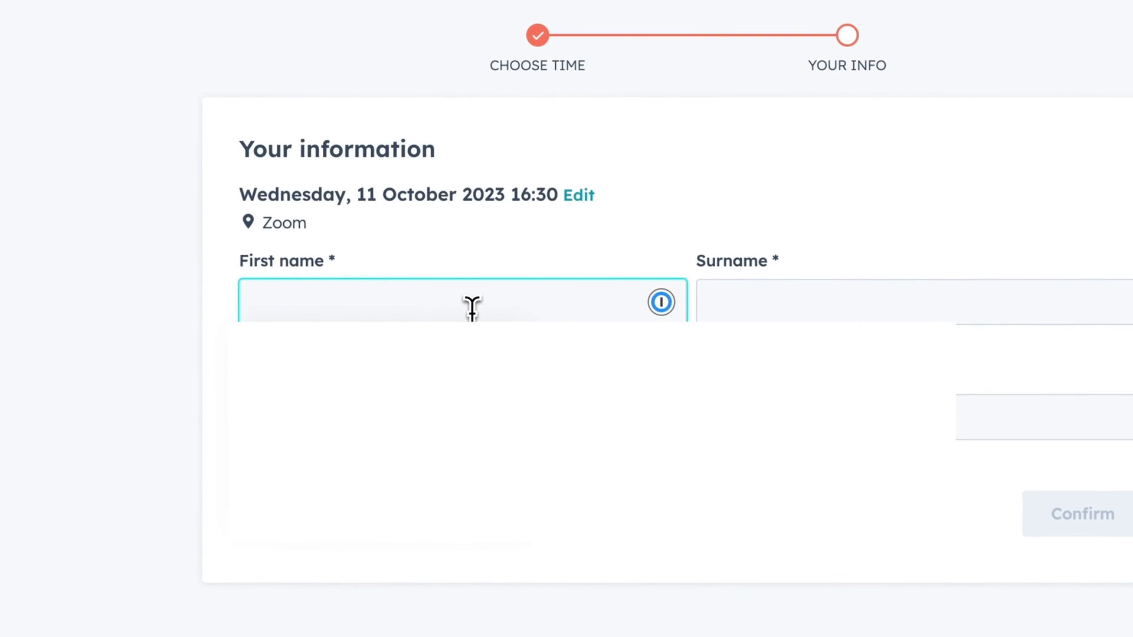
pyautogui.write('John Smith')
pyautogui.hotkey('alt', 'shift', 'Left')
pyautogui.press('BackSpace')
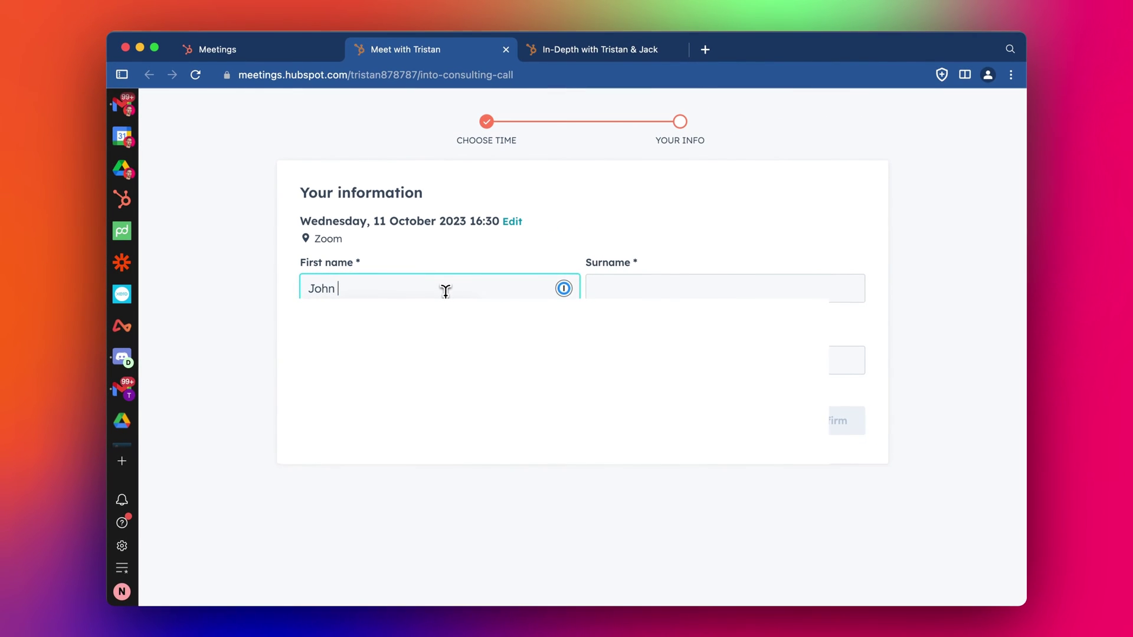
pyautogui.press('Tab')
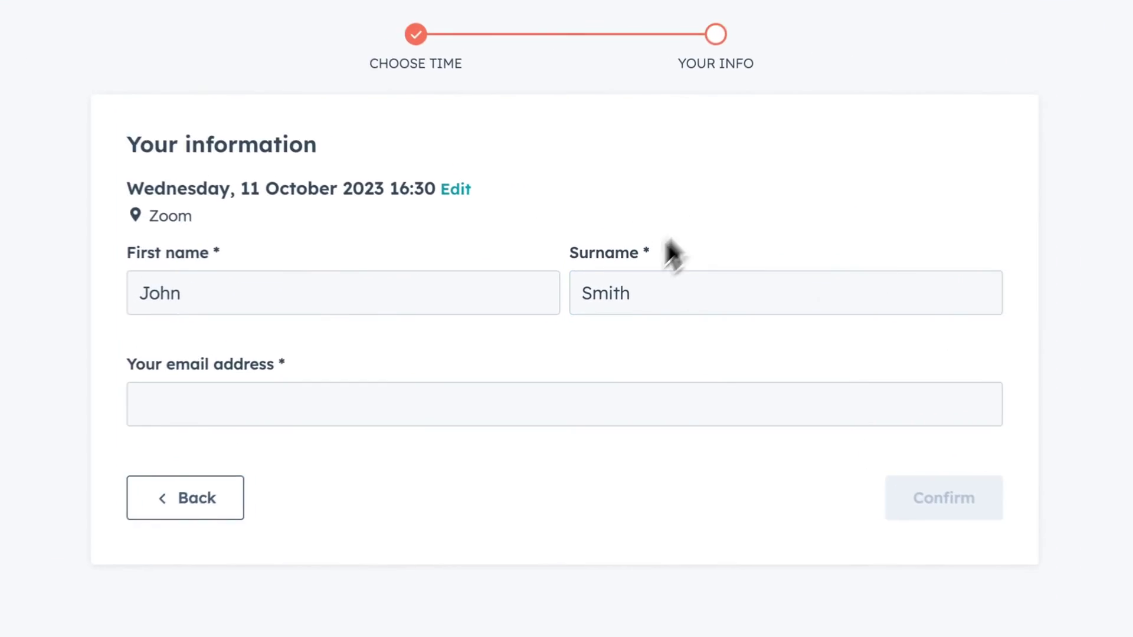
# Step: Enter the contact's e-mail address, confirm the booking, and go to the inbox
pyautogui.click(535, 361)
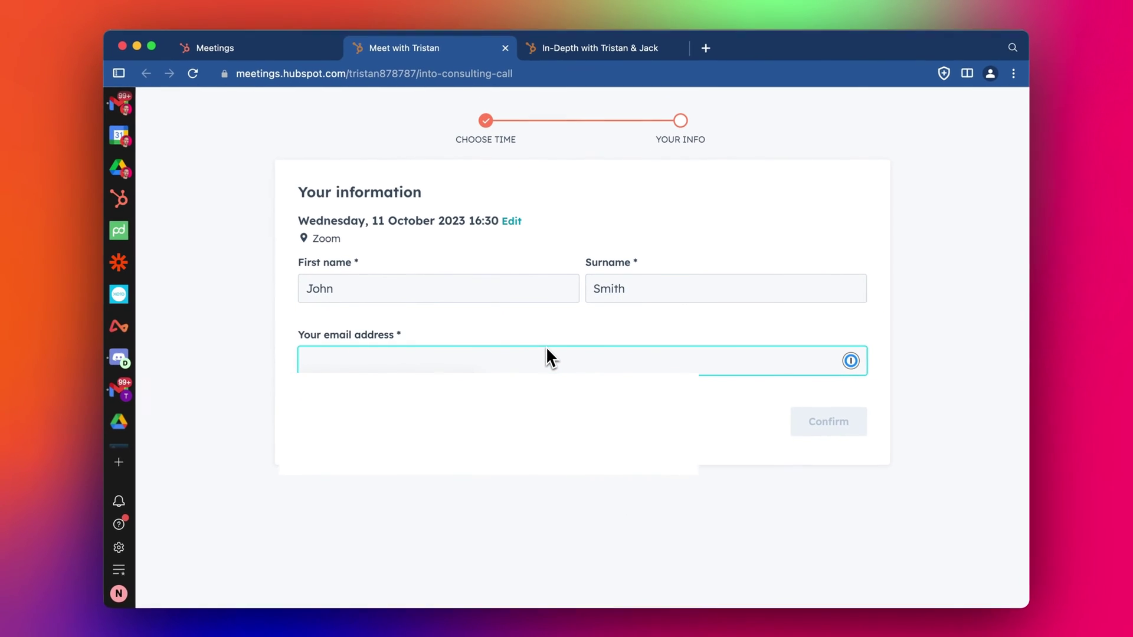
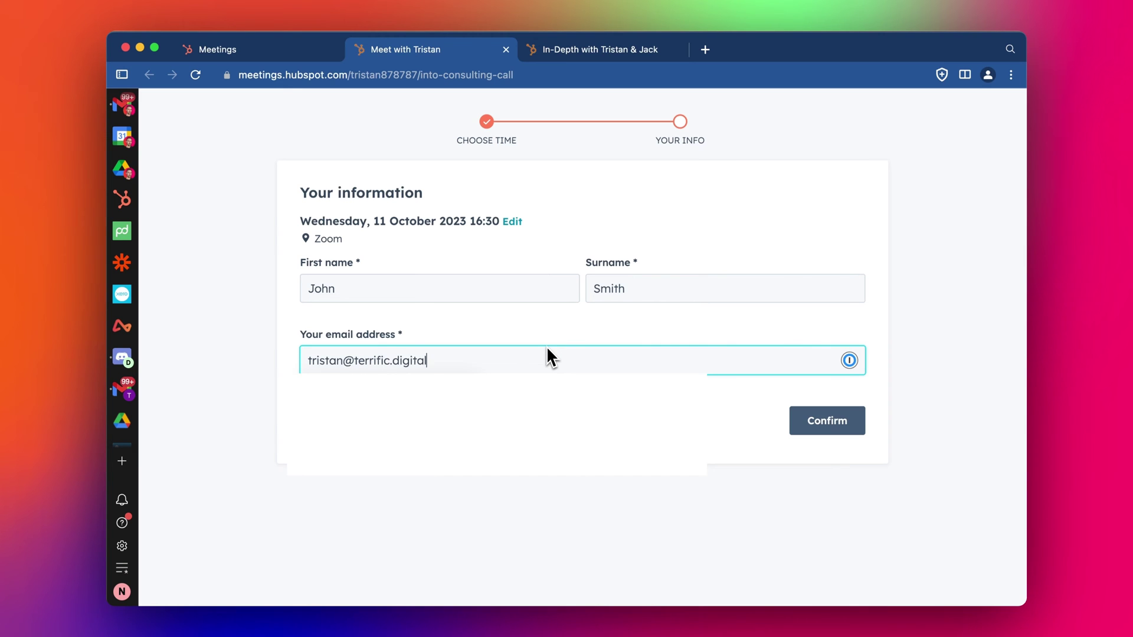
pyautogui.press('super+v')
pyautogui.press('BackSpace')
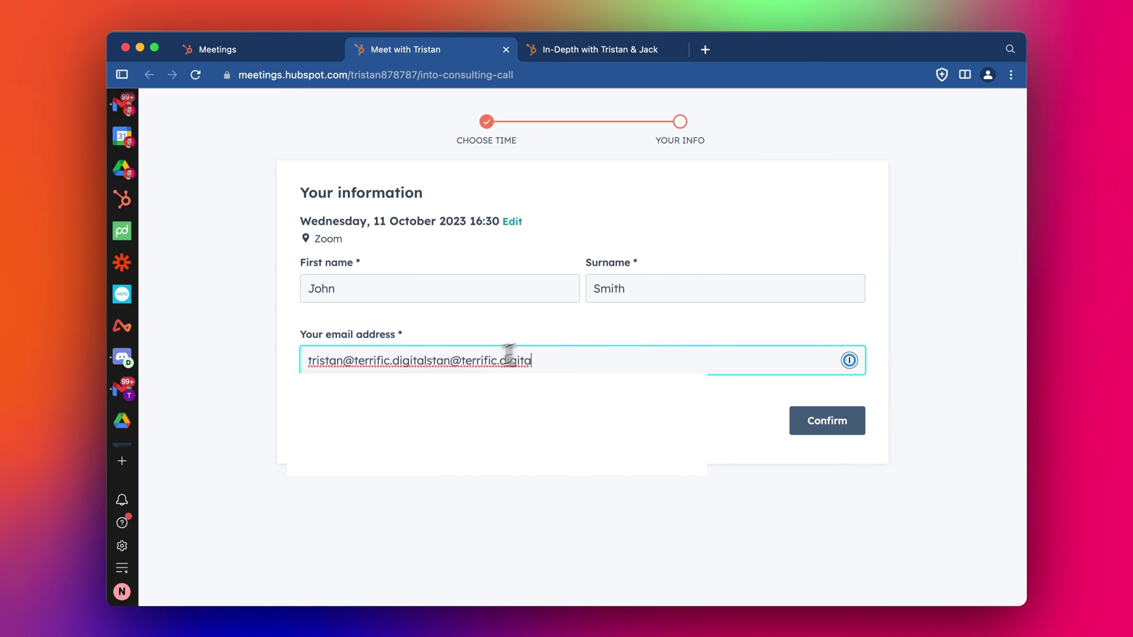
pyautogui.keyDown('shift'); pyautogui.click(434, 360); pyautogui.keyUp('shift')
pyautogui.press('BackSpace')
pyautogui.press('BackSpace')
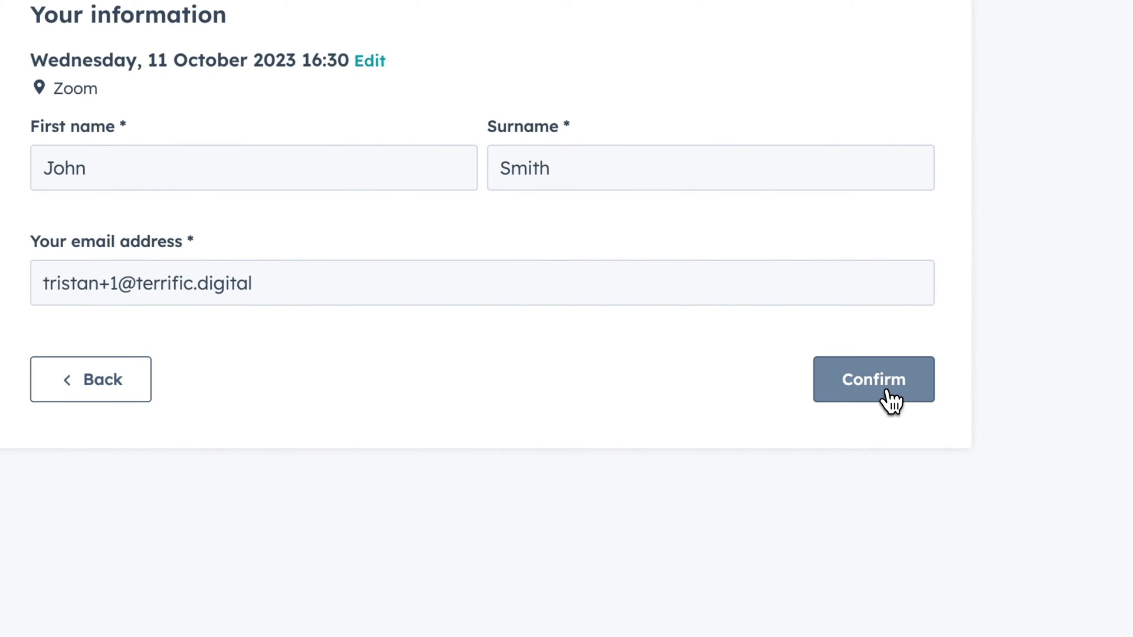
pyautogui.click(888, 392)
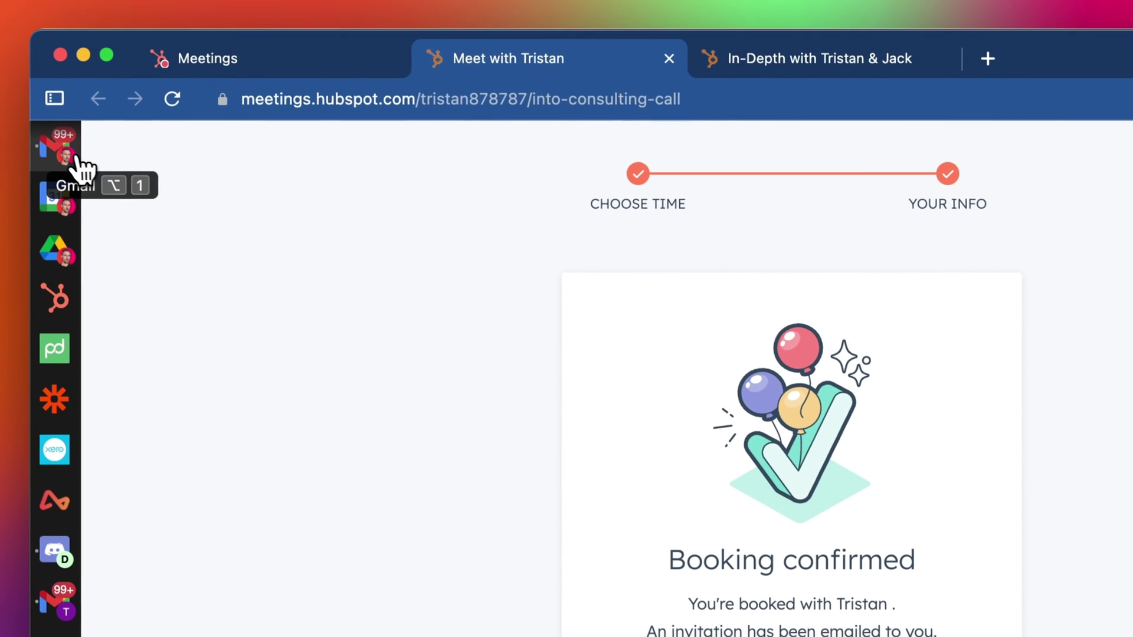
pyautogui.click(77, 159)
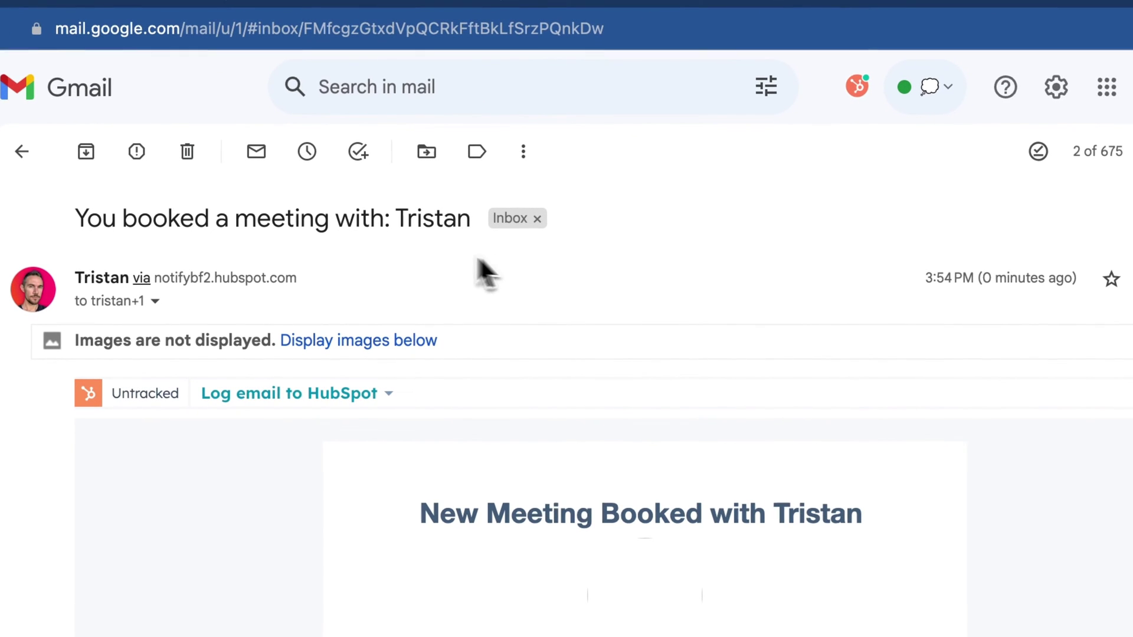
# Step: Read the booking email, then review the Terrific Consulting Call invitation and its Zoom link
pyautogui.scroll(-5, 396, 220)
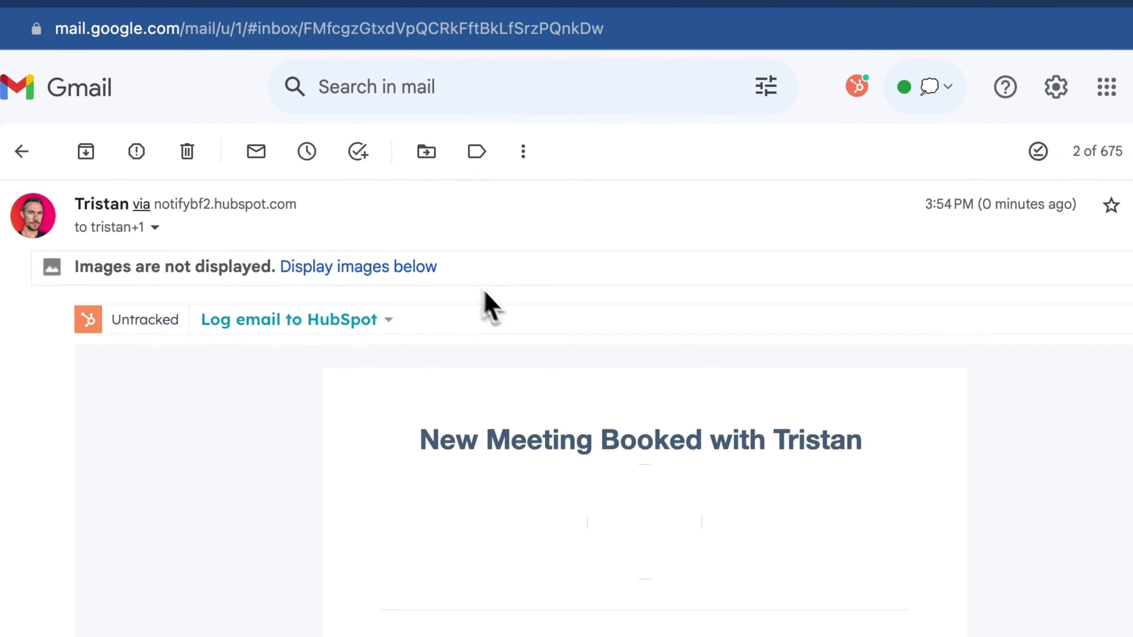
pyautogui.scroll(-1, 646, 354)
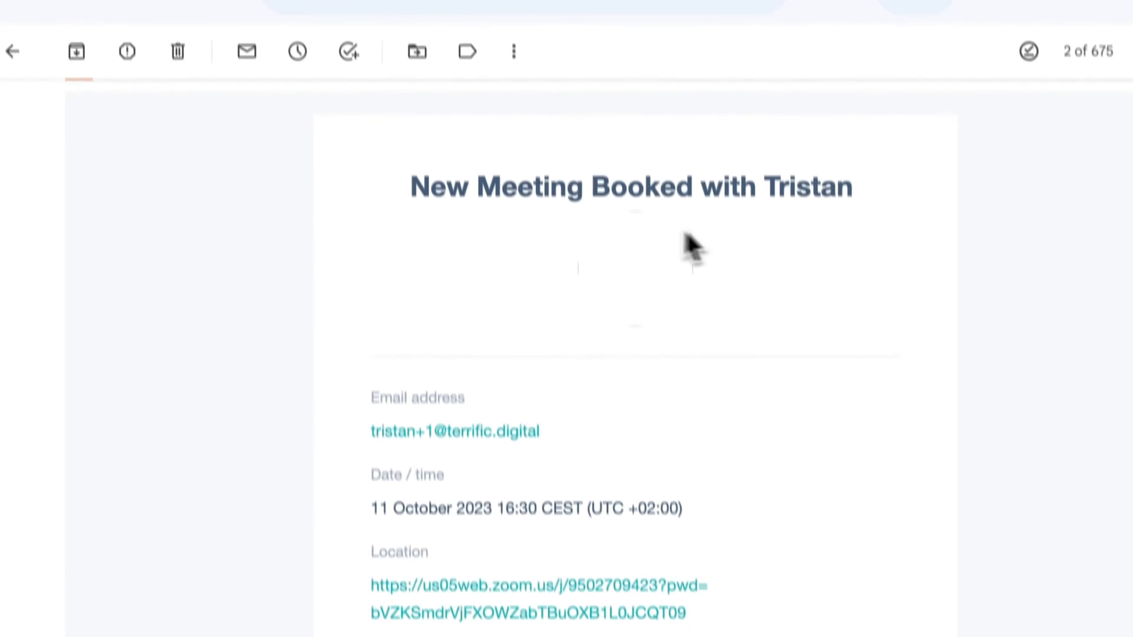
pyautogui.scroll(-2, 655, 349)
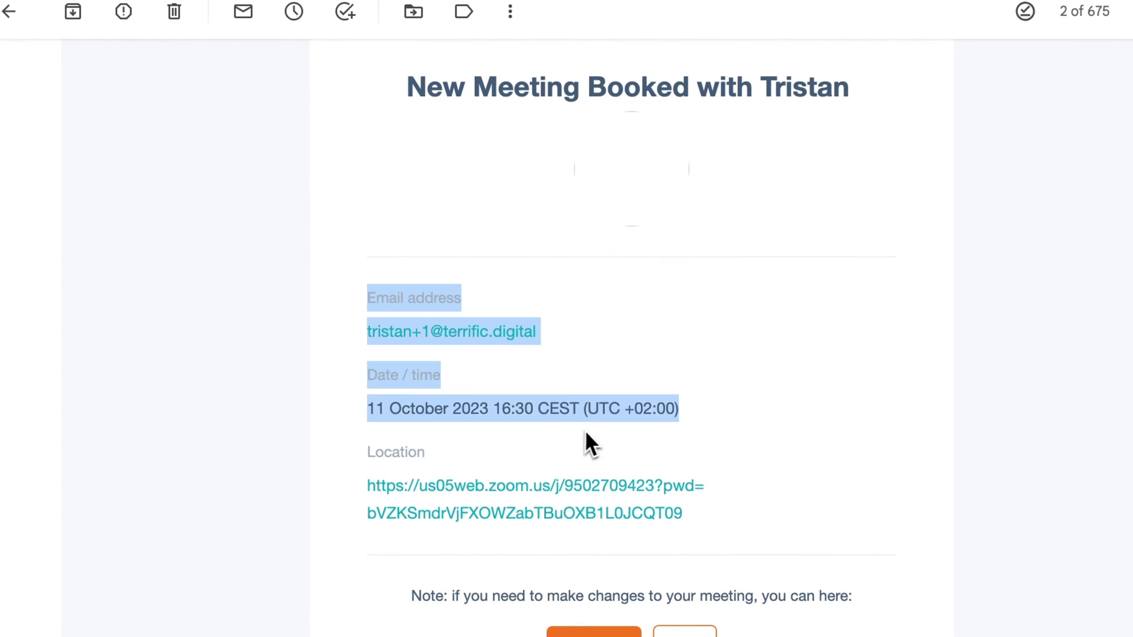
pyautogui.click(758, 421)
pyautogui.scroll(-1, 762, 421)
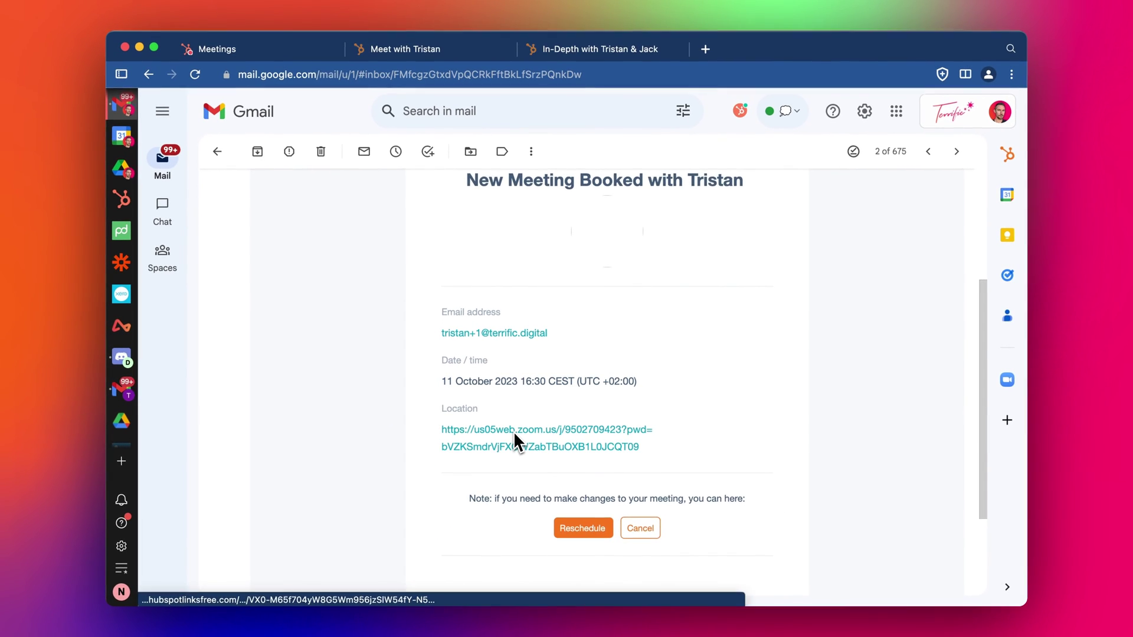
pyautogui.scroll(5, 513, 434)
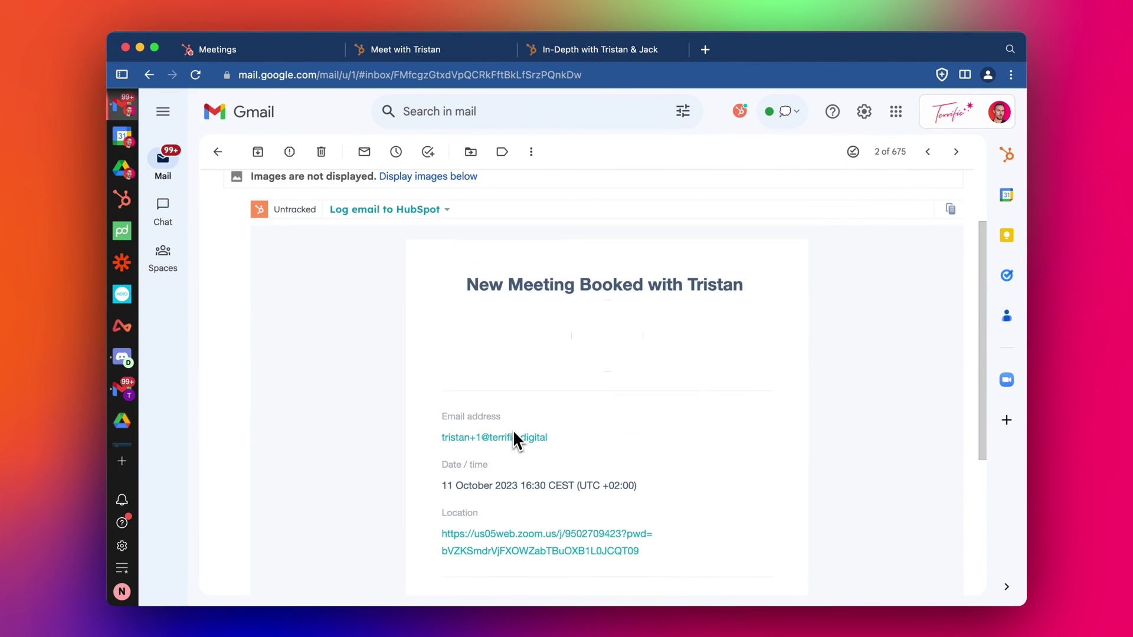
pyautogui.click(927, 152)
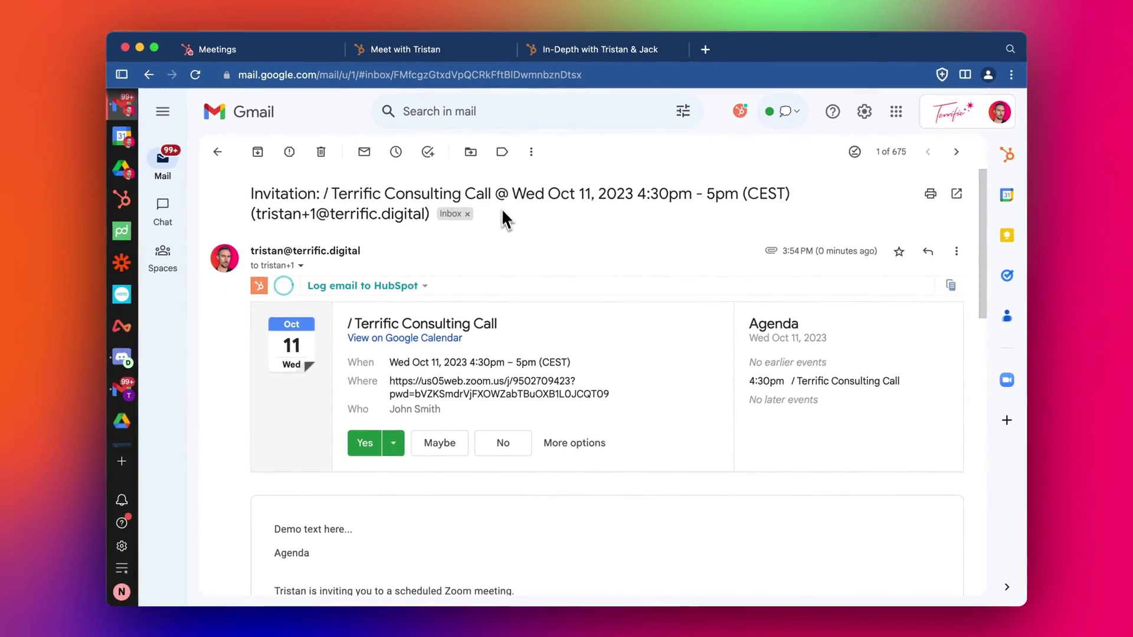
pyautogui.scroll(-3, 537, 271)
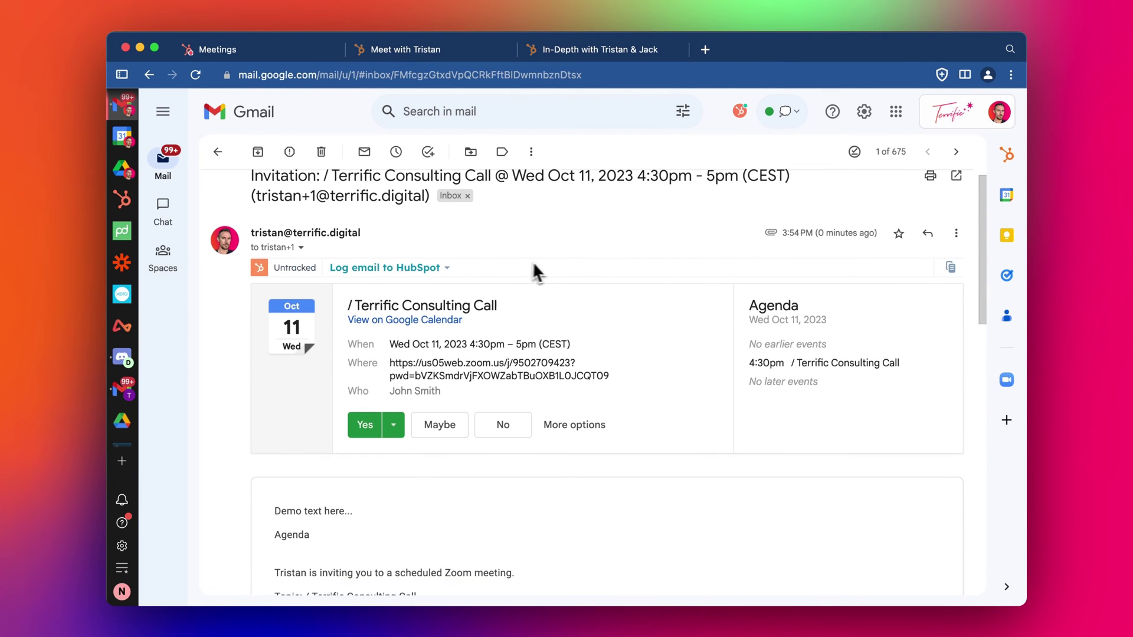
pyautogui.scroll(-10, 601, 281)
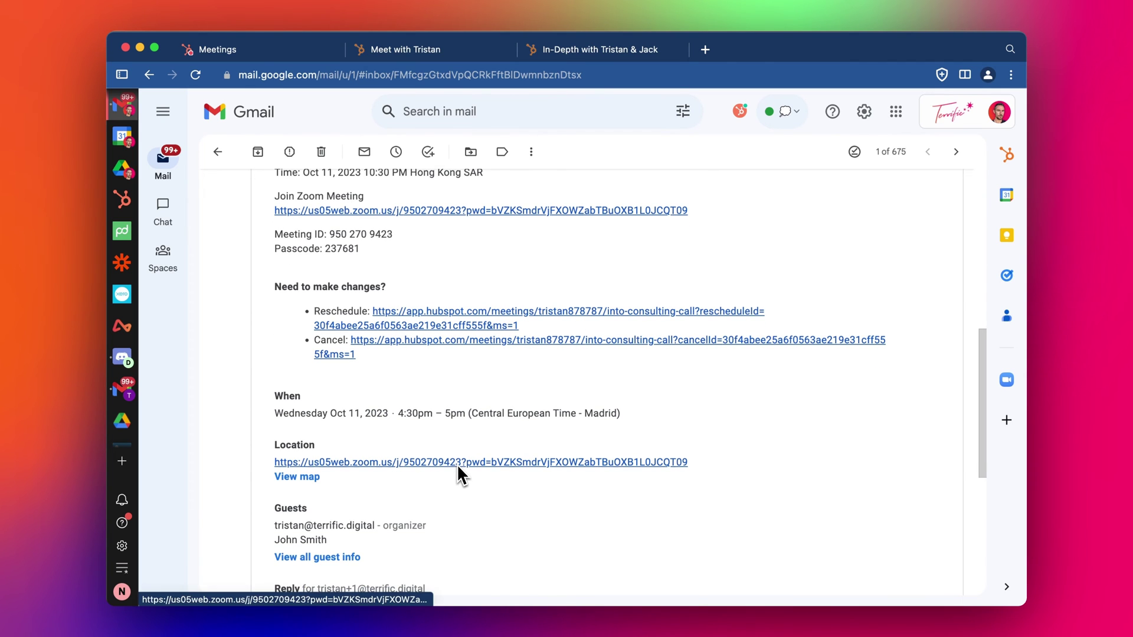
pyautogui.scroll(15, 458, 464)
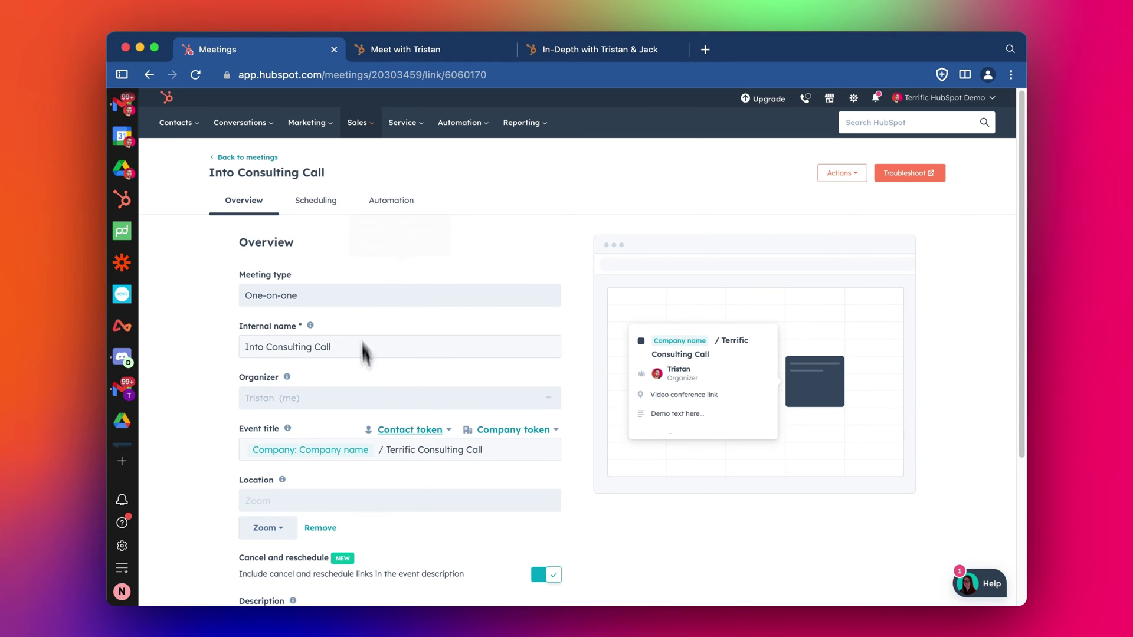
# Step: Look over the confirmed booking page and invitation, then return to the Into Consulting Call settings
pyautogui.moveTo(336, 289)
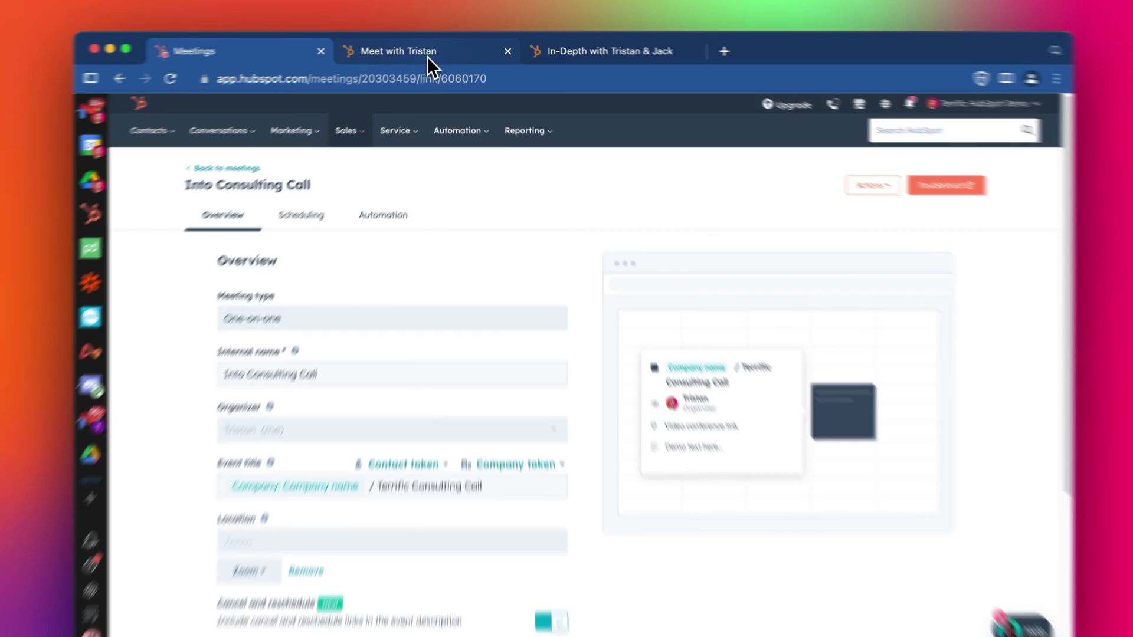
pyautogui.click(434, 51)
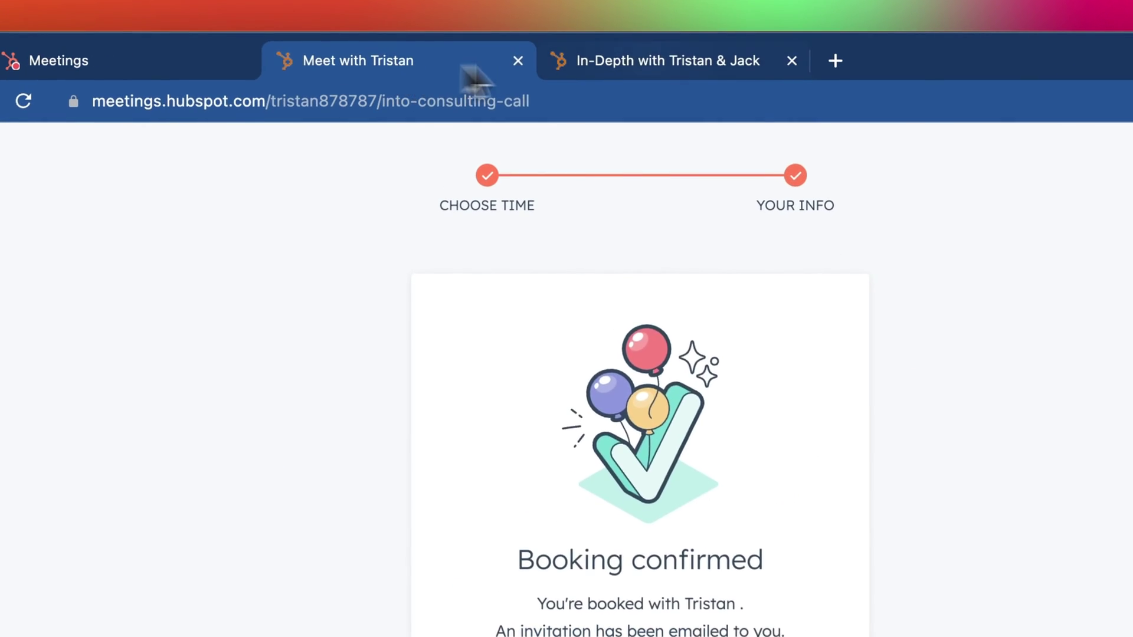
pyautogui.click(557, 51)
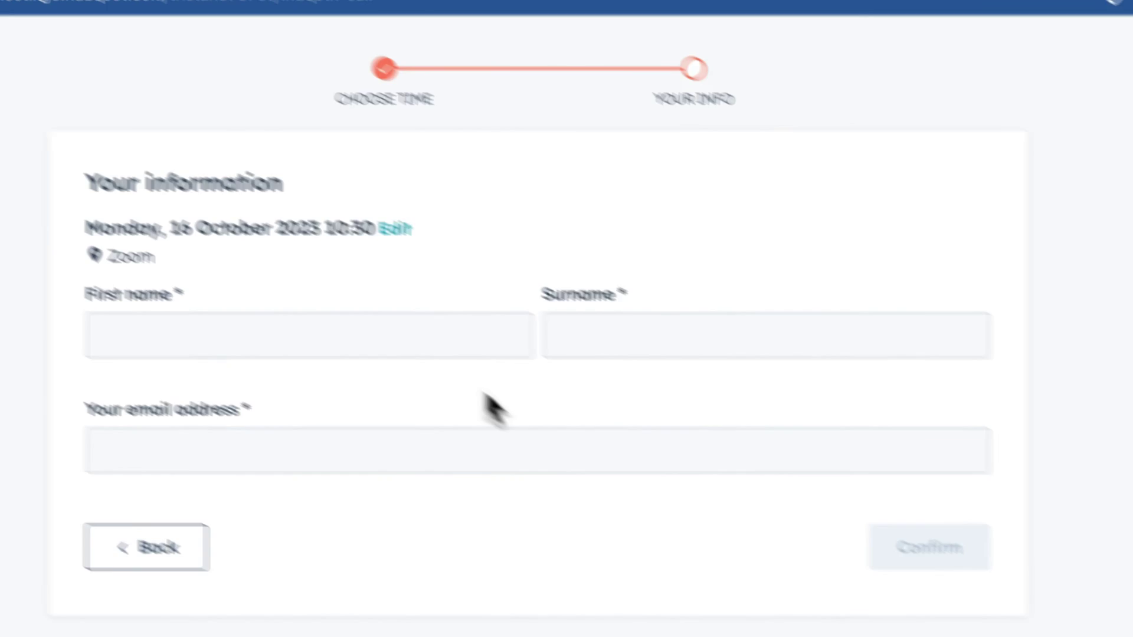
pyautogui.click(299, 76)
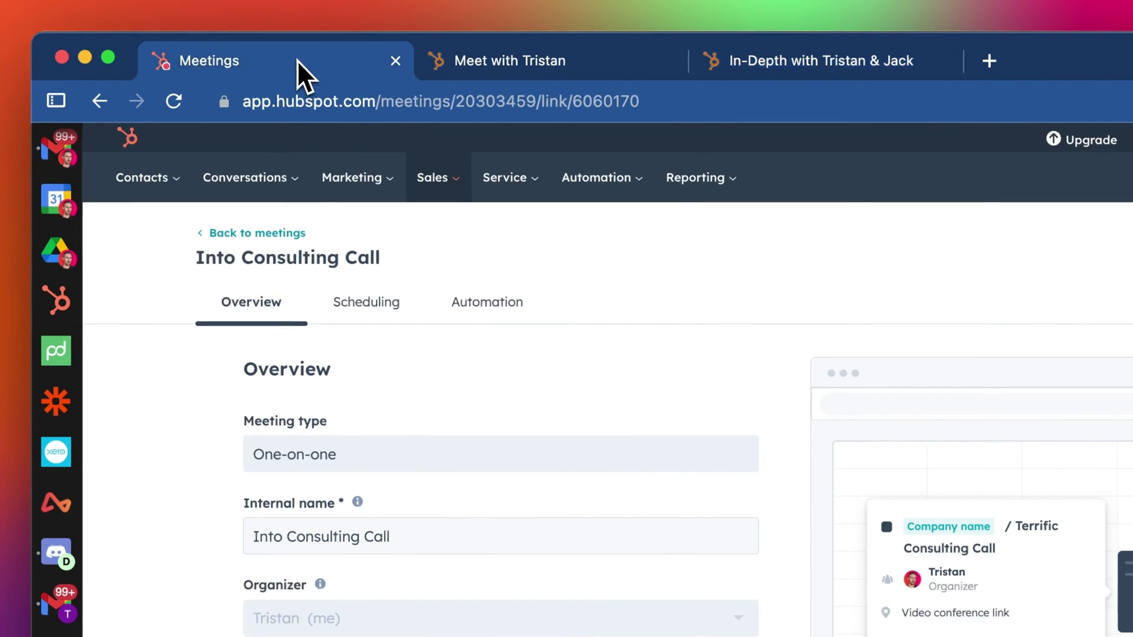
pyautogui.click(51, 150)
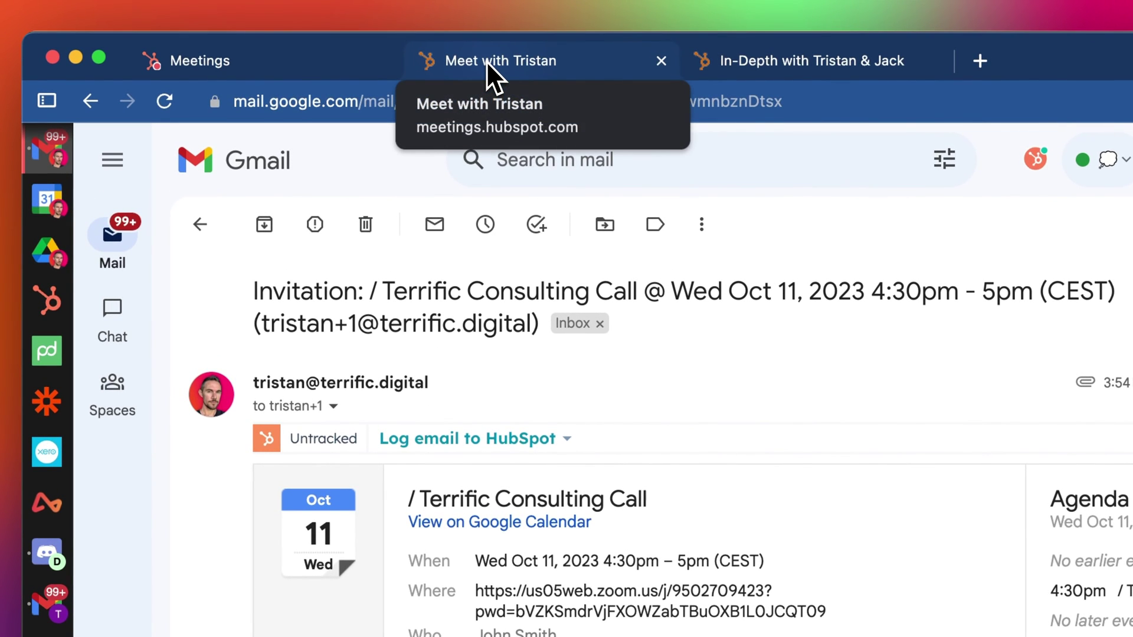
pyautogui.click(486, 62)
pyautogui.click(320, 69)
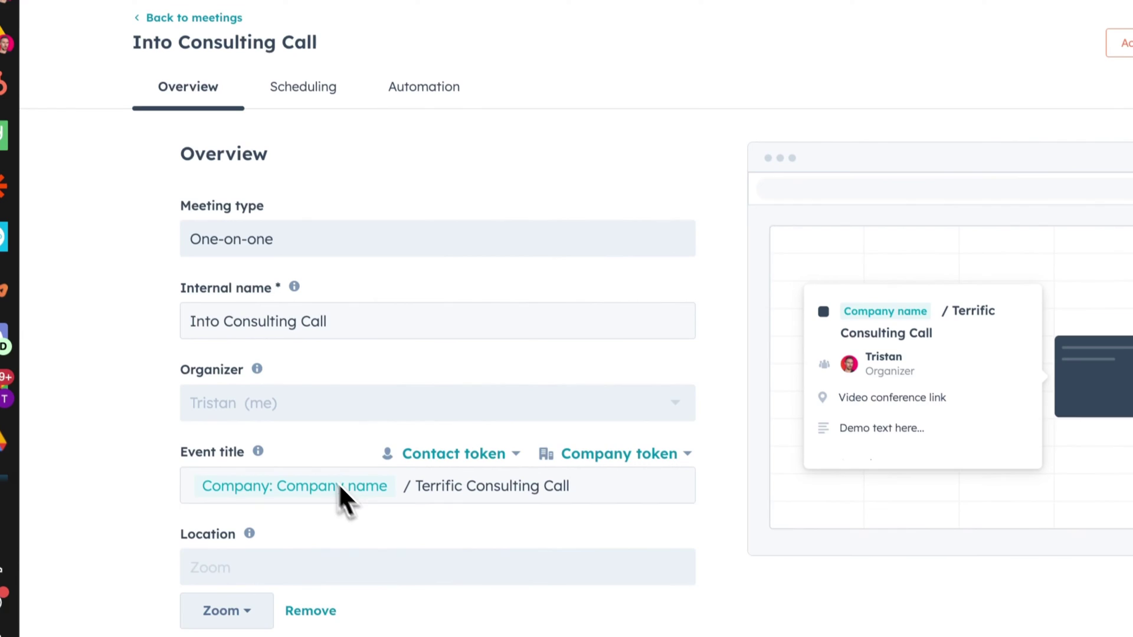
# Step: Replace the company token in the event title with contact First name and Last name, and save
pyautogui.click(397, 475)
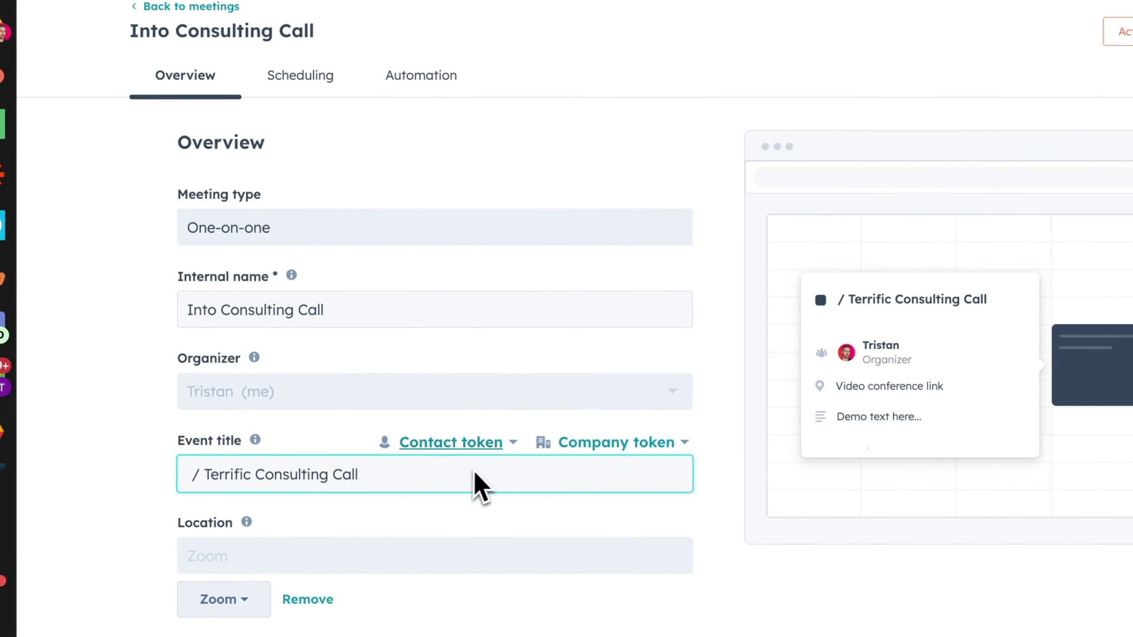
pyautogui.click(397, 279)
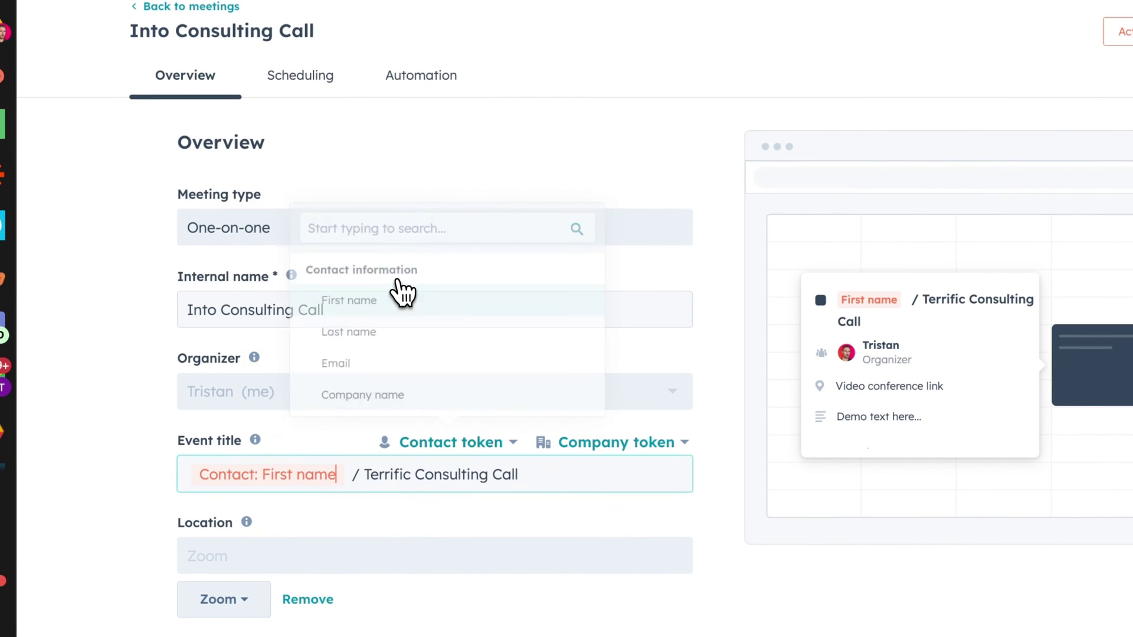
pyautogui.click(463, 443)
pyautogui.click(451, 333)
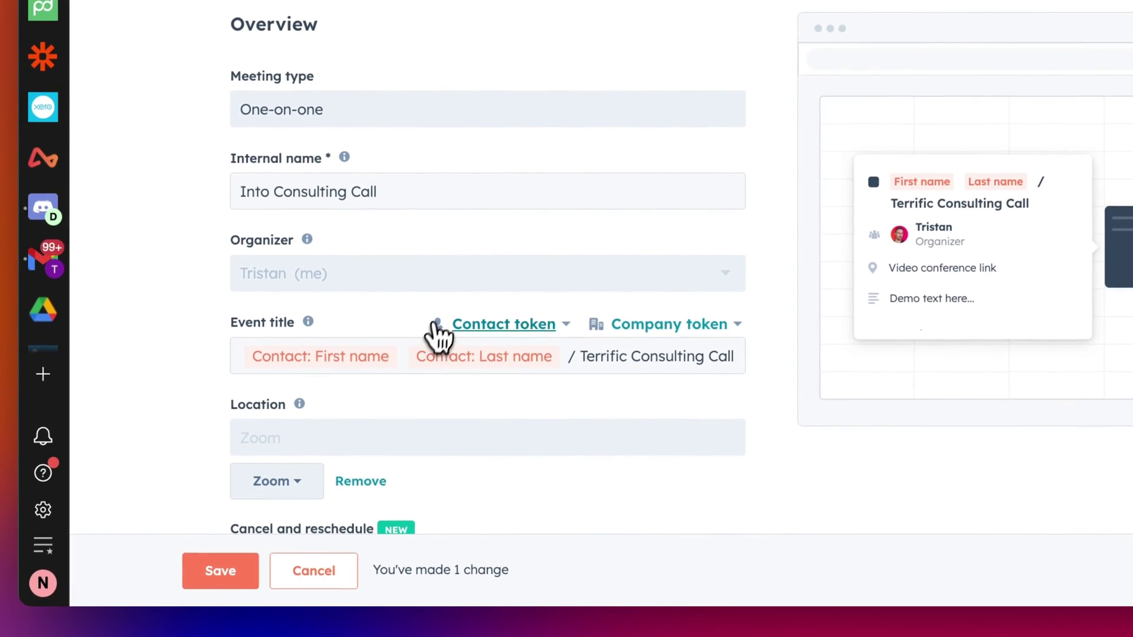
pyautogui.click(220, 571)
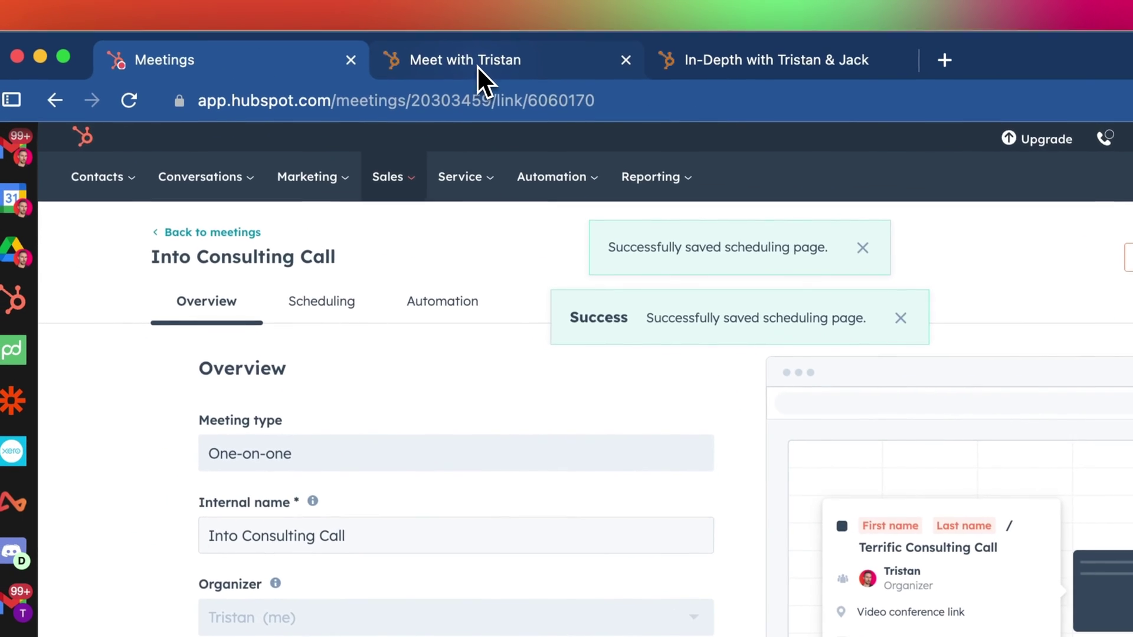
# Step: Close the finished Meet with Tristan and In-Depth booking tabs
pyautogui.click(413, 7)
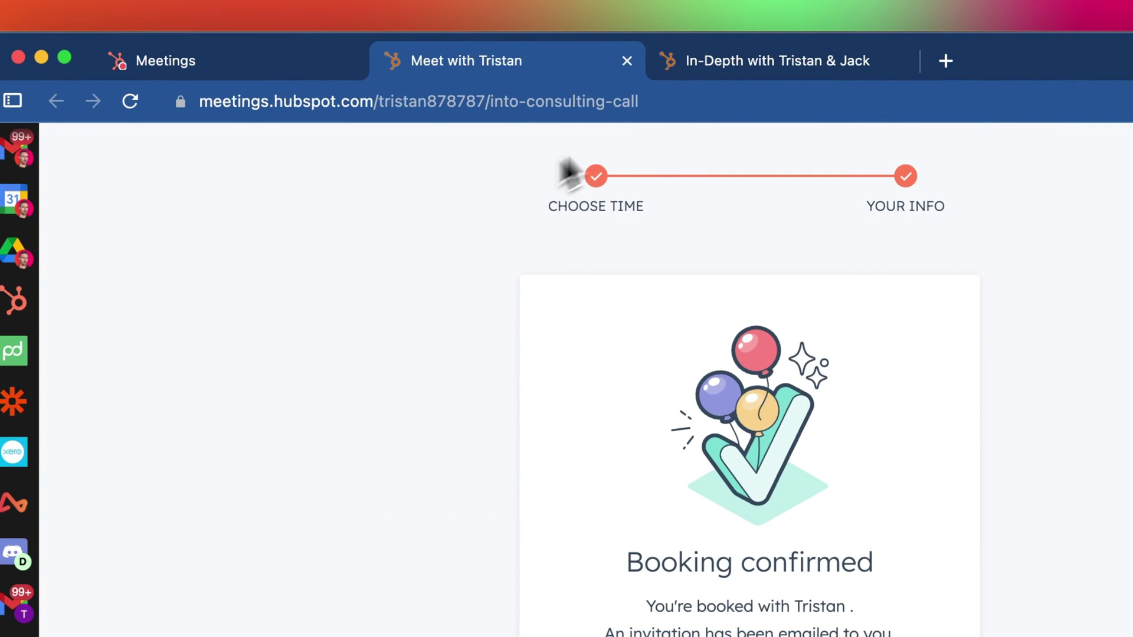
pyautogui.click(627, 60)
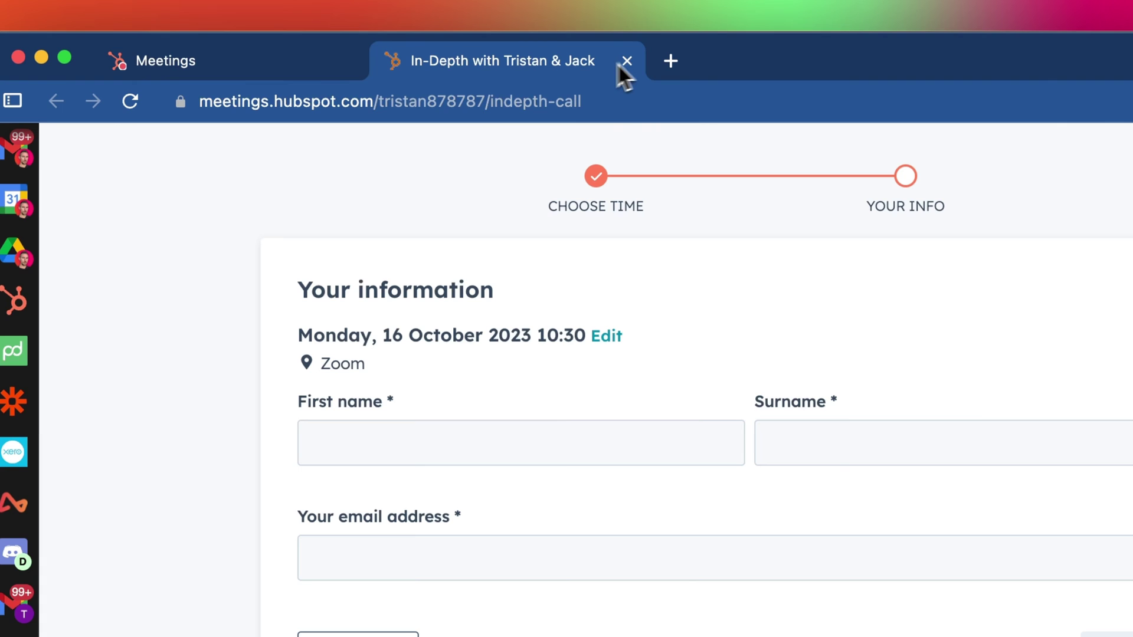
pyautogui.click(156, 107)
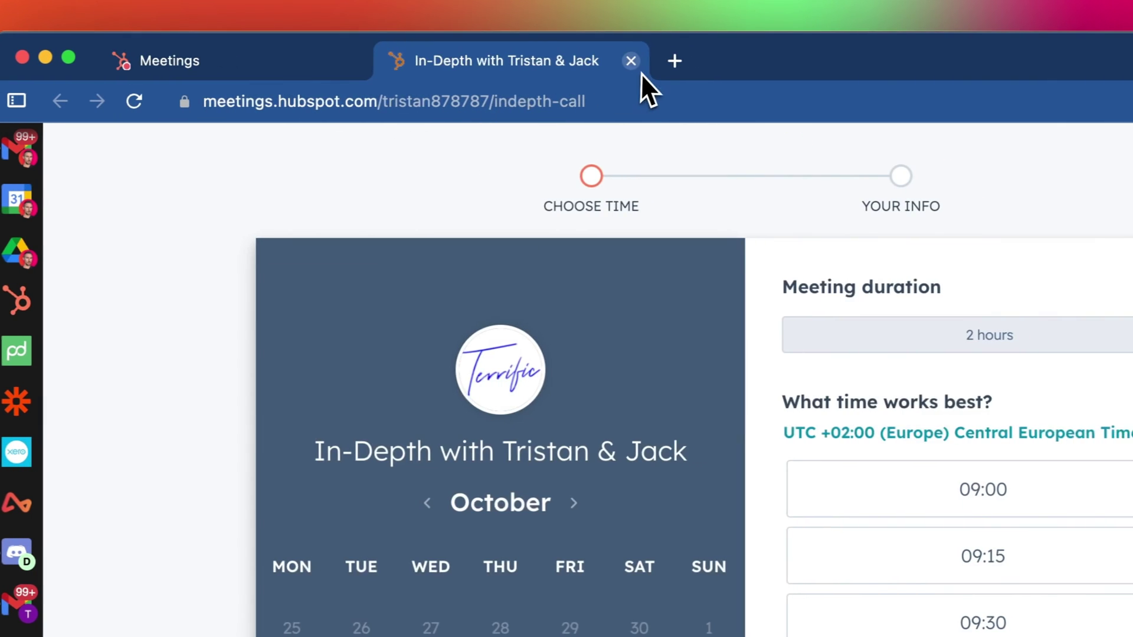
pyautogui.click(671, 61)
# Step: On the Into Consulting Call page, pick Thursday 12 October at 09:00
pyautogui.moveTo(415, 394)
pyautogui.scroll(-5, 366, 391)
pyautogui.scroll(5, 377, 354)
pyautogui.click(203, 233)
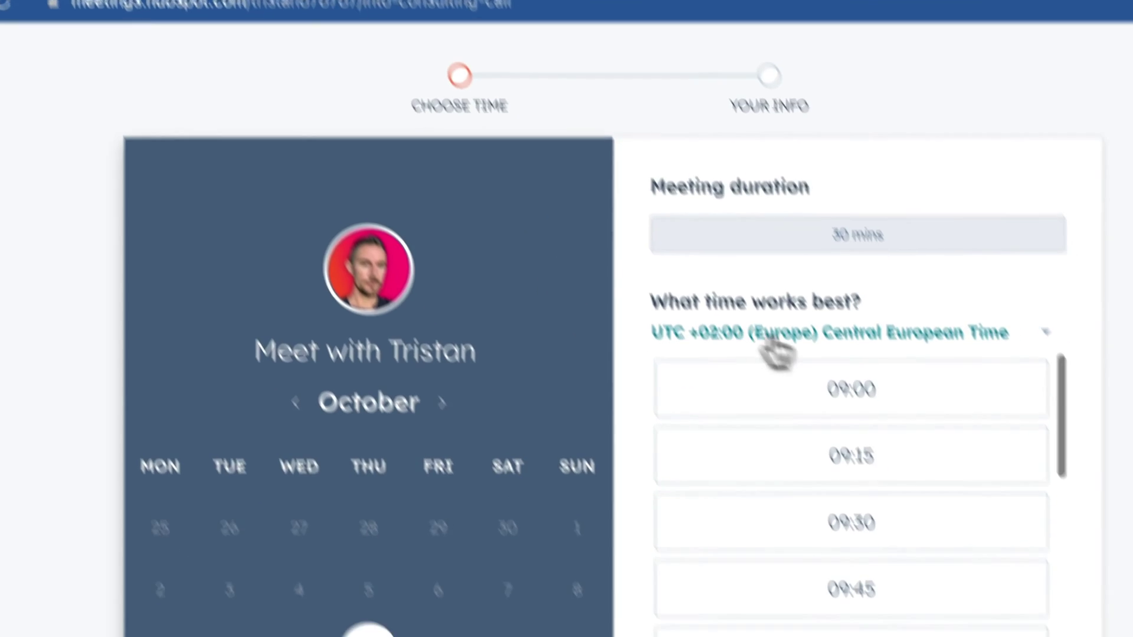
pyautogui.click(788, 404)
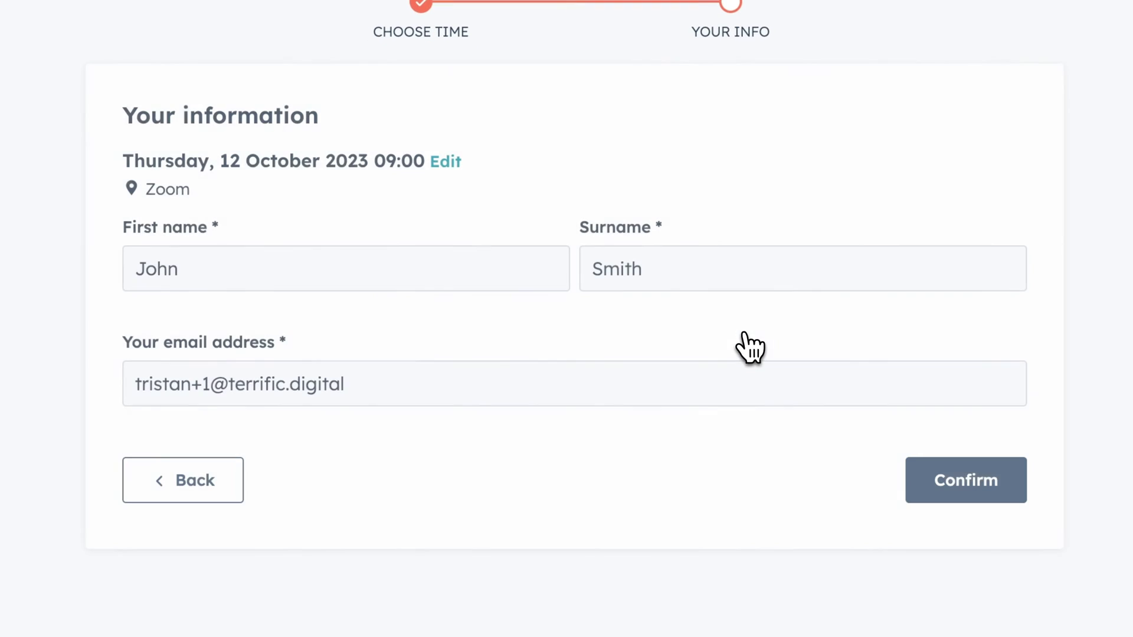
# Step: Replace the guest's first name and surname, change the e-mail's number to 2, and confirm the booking
pyautogui.click(393, 278)
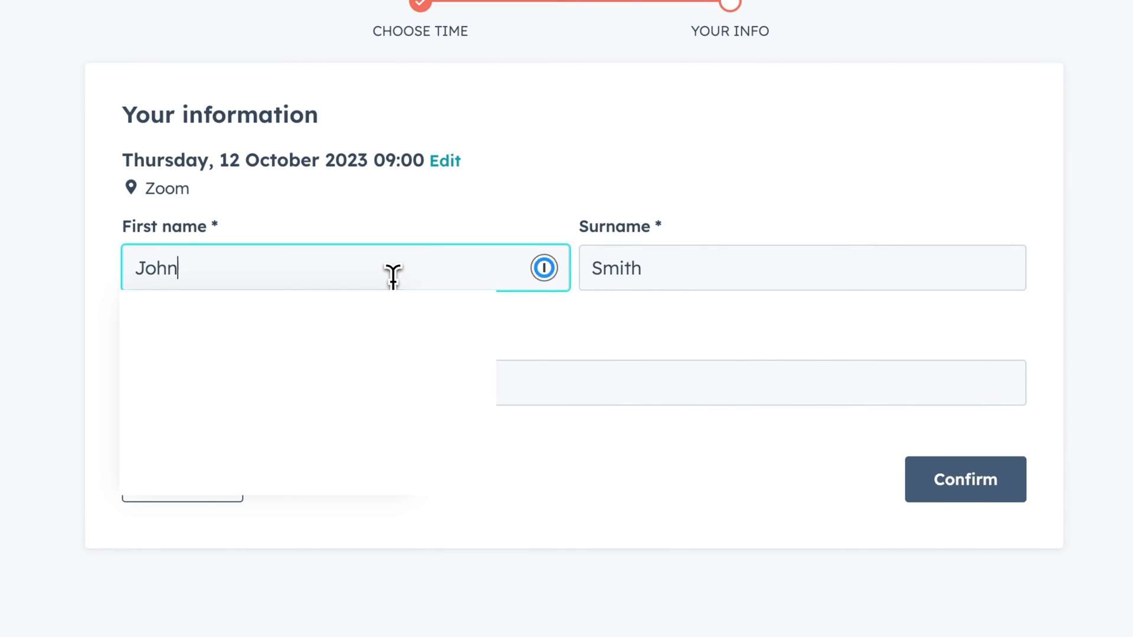
pyautogui.hotkey('ctrl', 'a')
pyautogui.press('Tab')
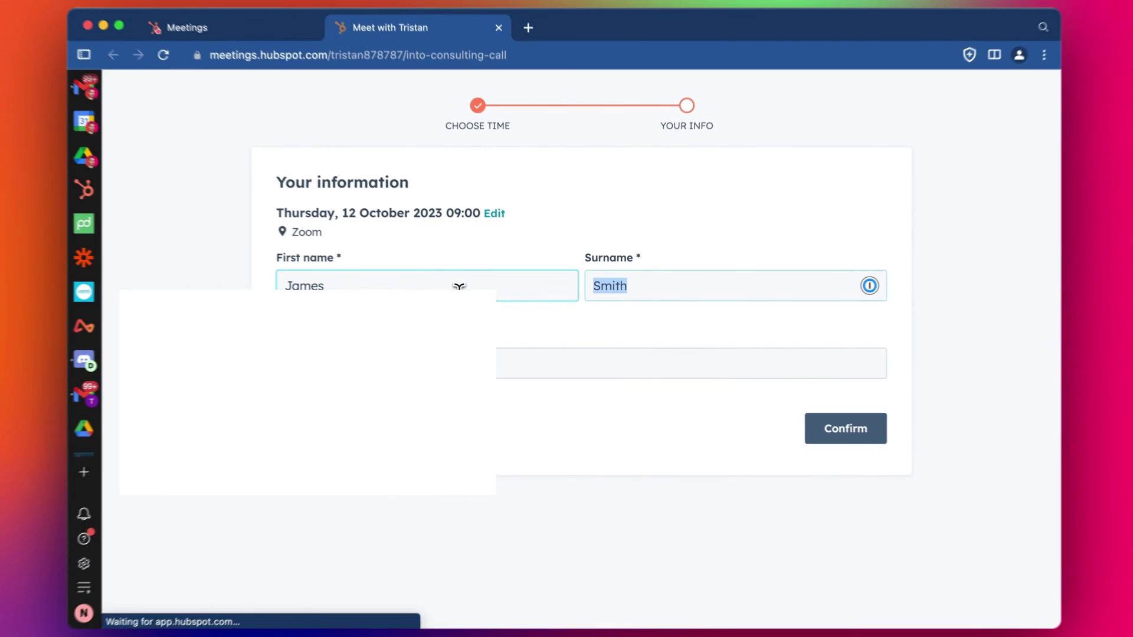
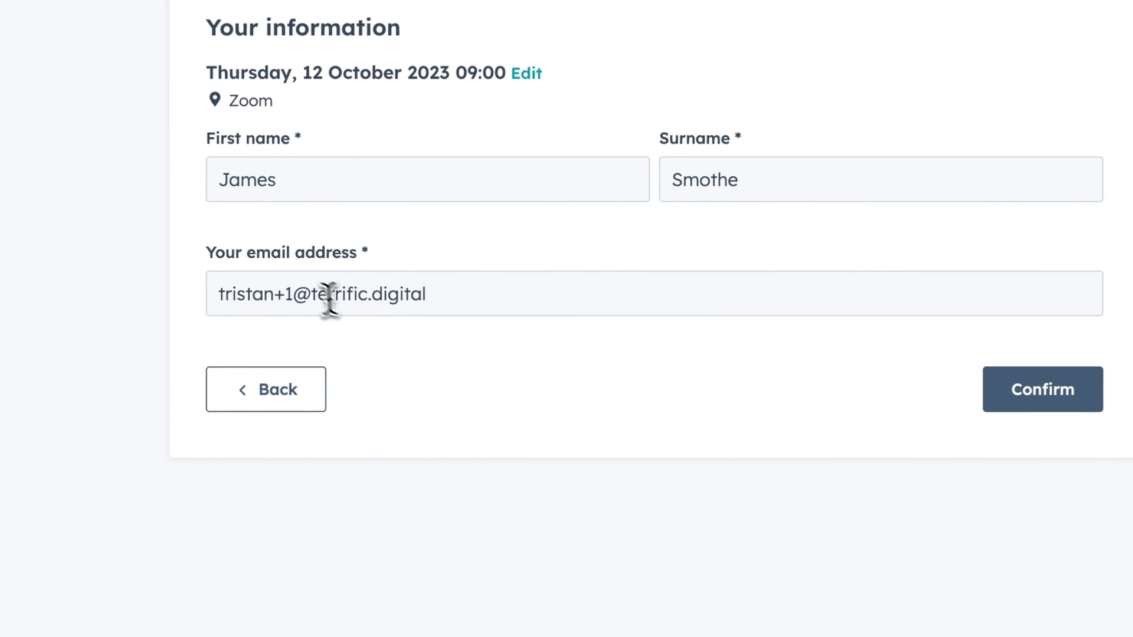
pyautogui.moveTo(351, 361); pyautogui.dragTo(358, 361)
pyautogui.write('2')
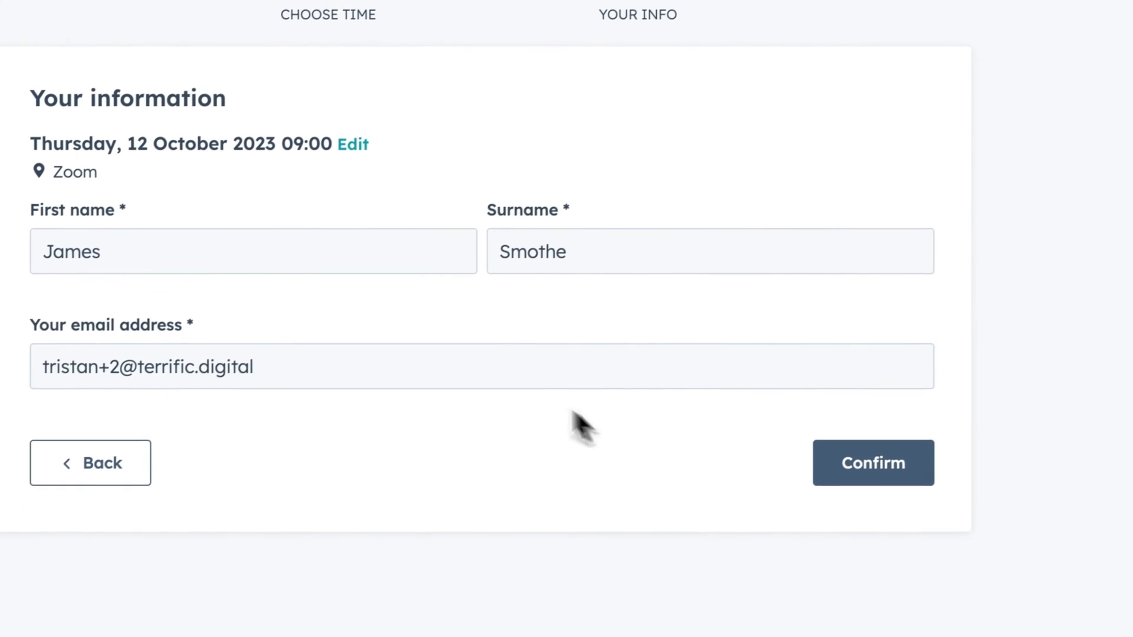
pyautogui.click(1021, 384)
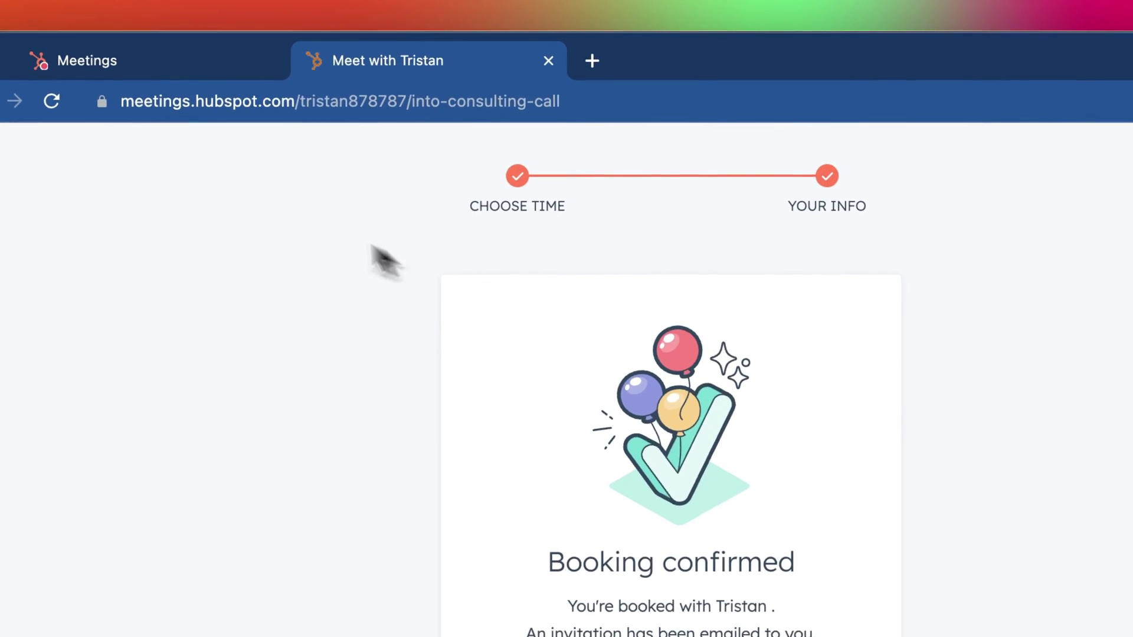
# Step: In Gmail, open the guest's booking confirmation email, then the newer calendar invitation
pyautogui.click(49, 160)
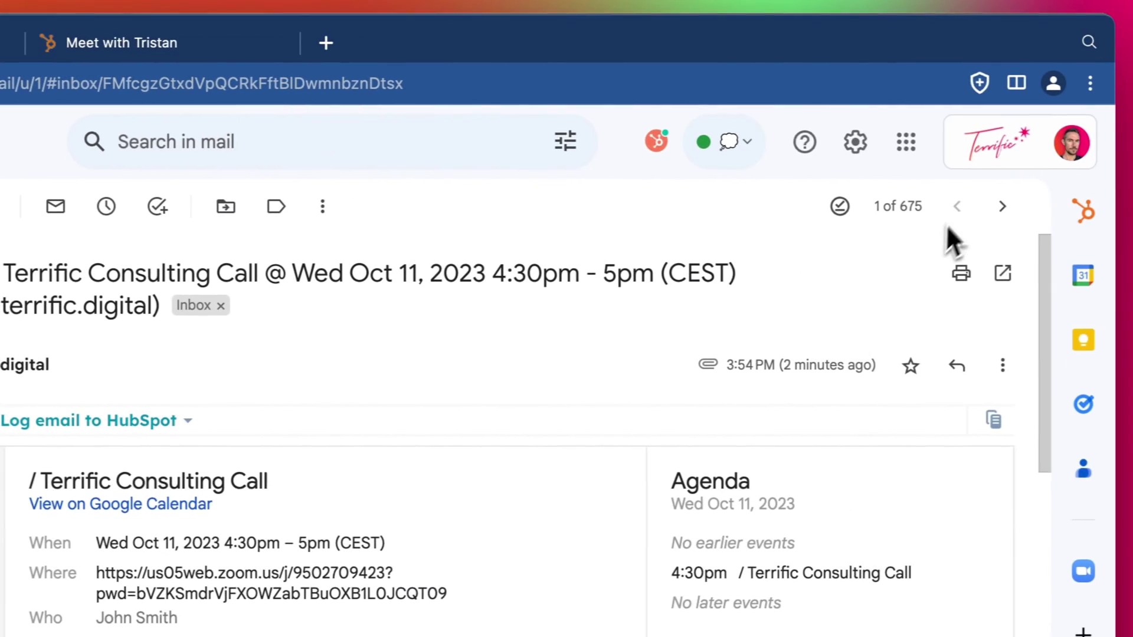
pyautogui.click(950, 209)
pyautogui.scroll(-5, 677, 242)
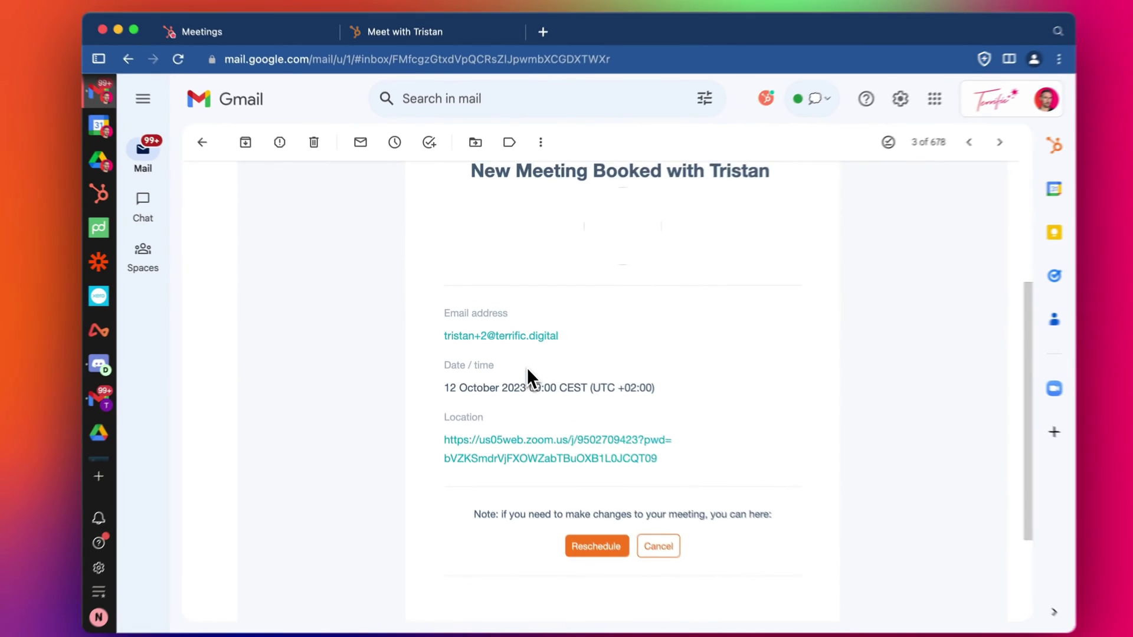
pyautogui.scroll(5, 534, 413)
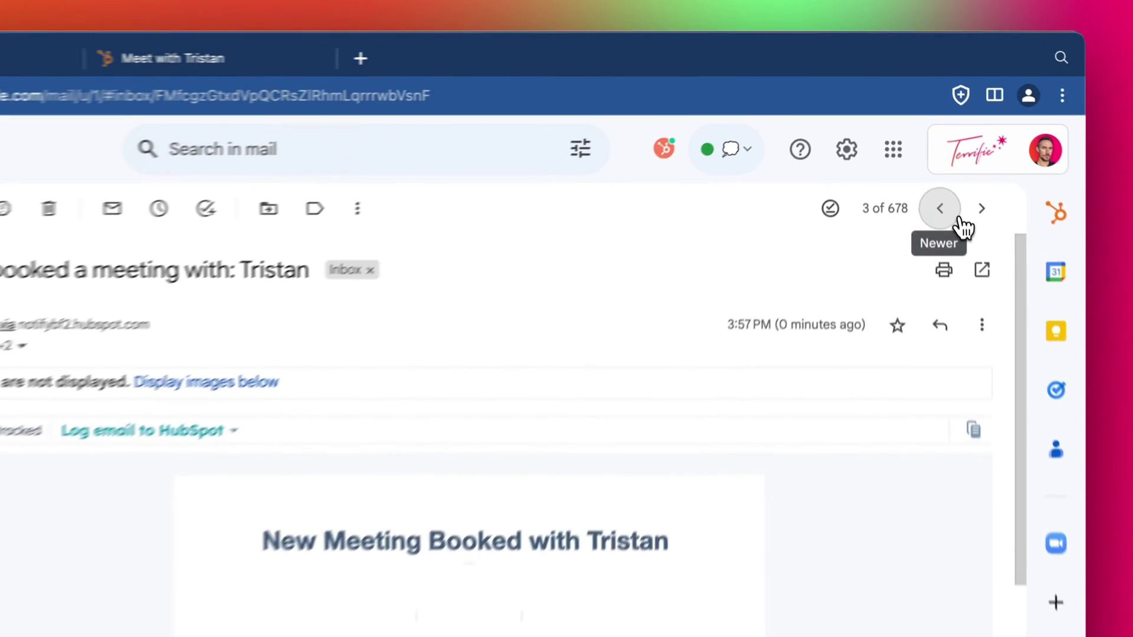
pyautogui.click(957, 217)
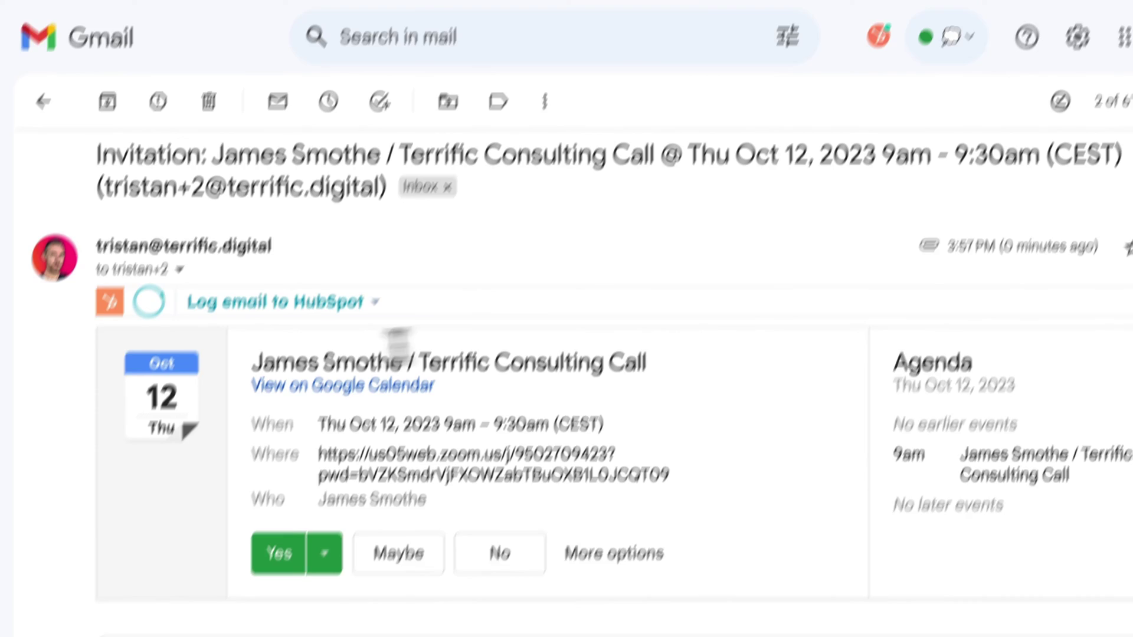
# Step: Check the invitation's title ending in '/ Terrific Consulting Call' and its Demo and Agenda description lines
pyautogui.moveTo(254, 362); pyautogui.dragTo(673, 364)
pyautogui.click(673, 364)
pyautogui.moveTo(291, 276); pyautogui.dragTo(710, 282)
pyautogui.scroll(-5, 696, 307)
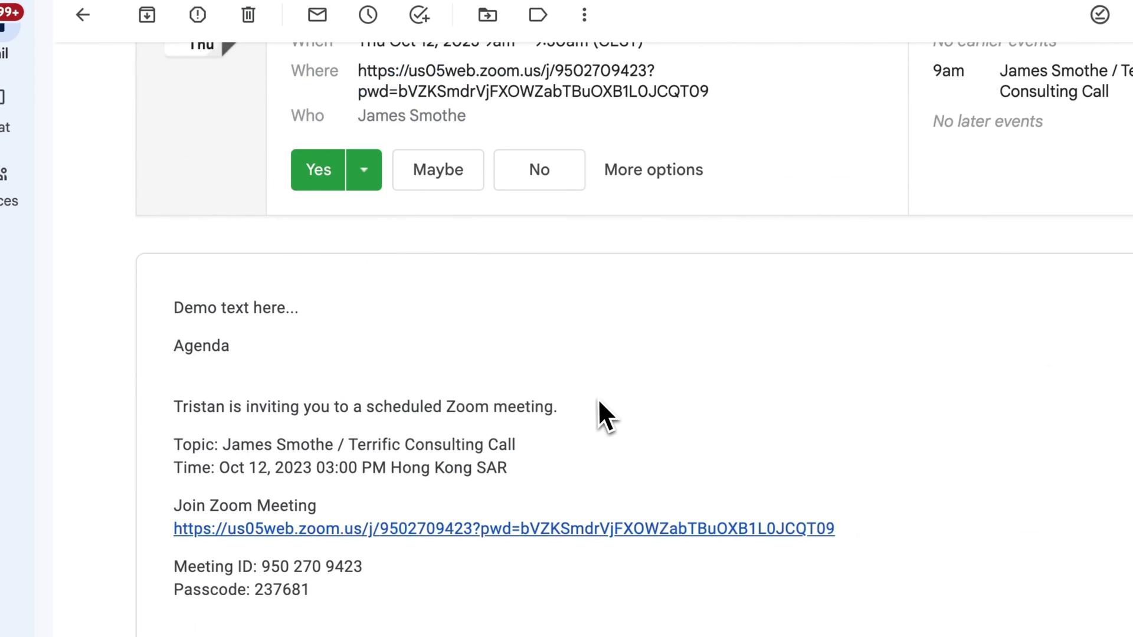
pyautogui.moveTo(278, 267); pyautogui.dragTo(405, 302)
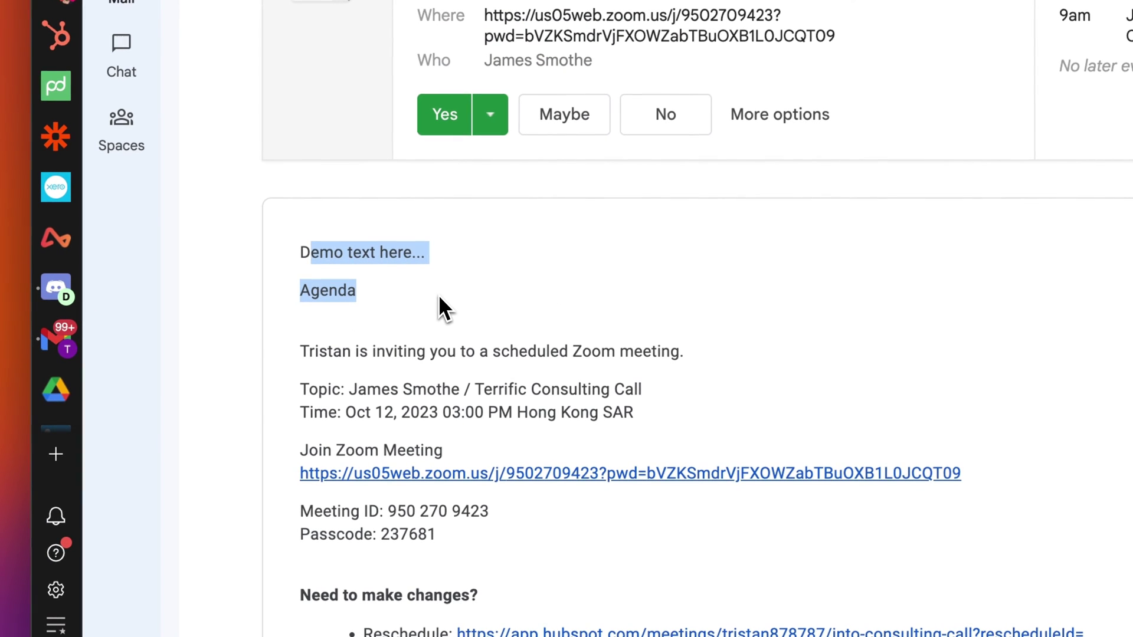
pyautogui.moveTo(298, 251); pyautogui.dragTo(354, 323)
pyautogui.click(383, 309)
pyautogui.scroll(-1, 383, 306)
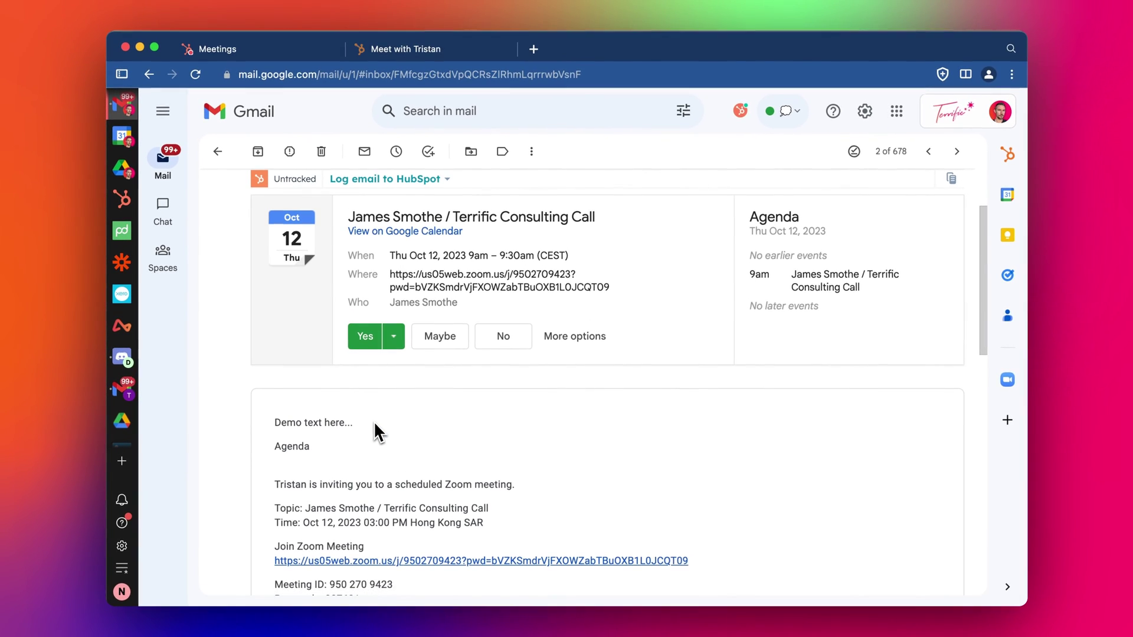
pyautogui.scroll(2, 374, 420)
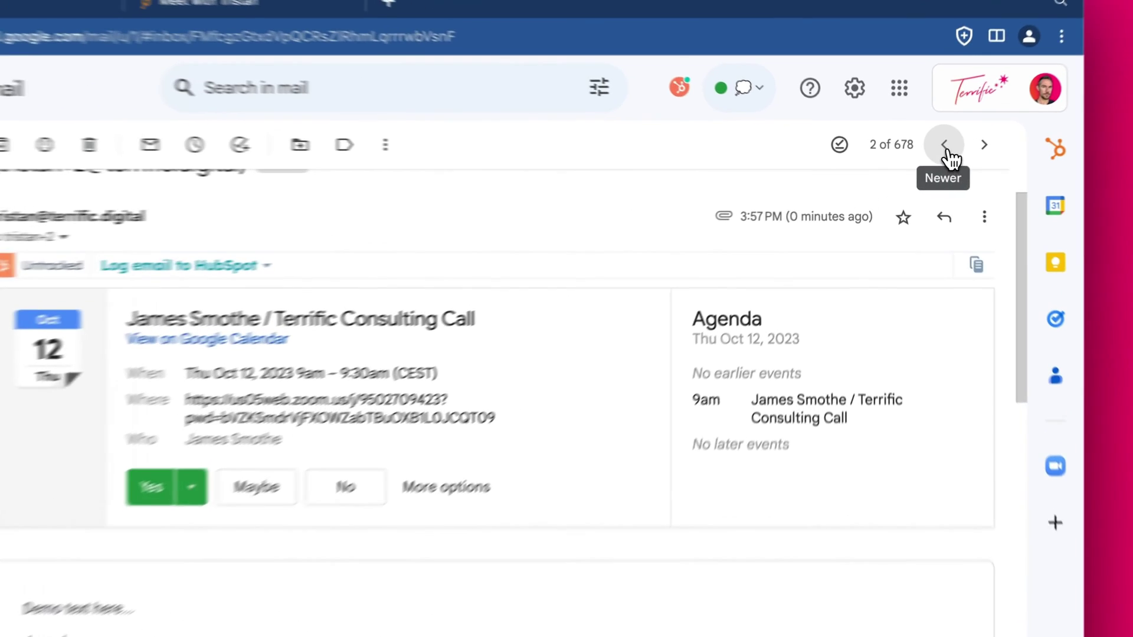
# Step: Open HubSpot's 'You've been booked by' notification and review the 12 October 9:00 AM CEST details and Zoom link
pyautogui.click(929, 155)
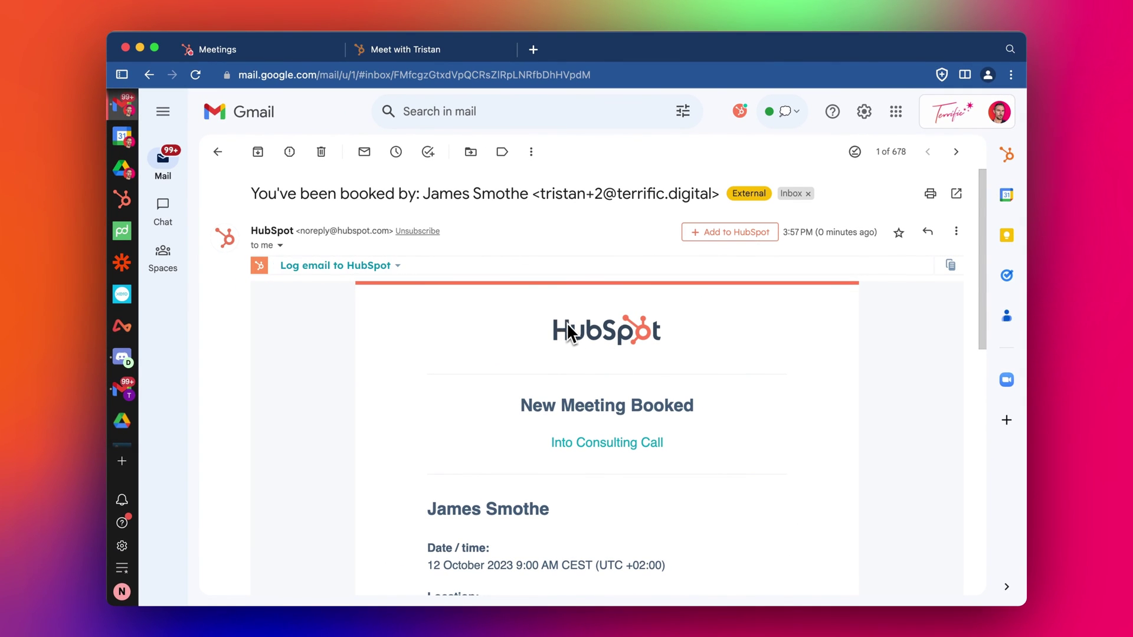
pyautogui.scroll(-2, 568, 323)
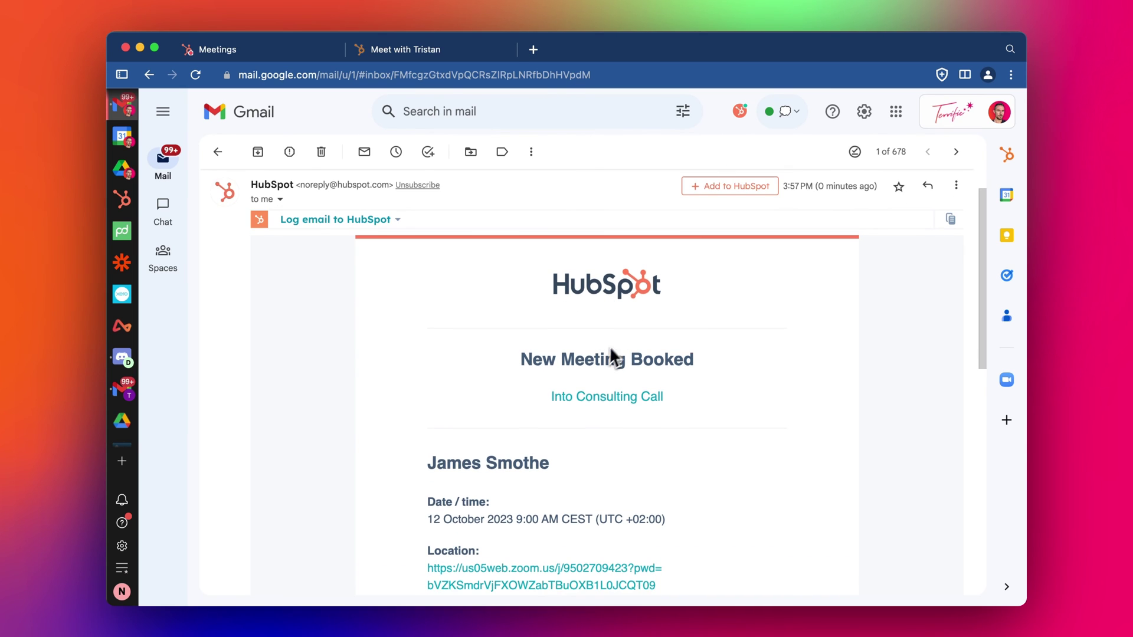
pyautogui.scroll(-1, 518, 448)
pyautogui.moveTo(516, 328); pyautogui.dragTo(443, 432)
pyautogui.click(638, 446)
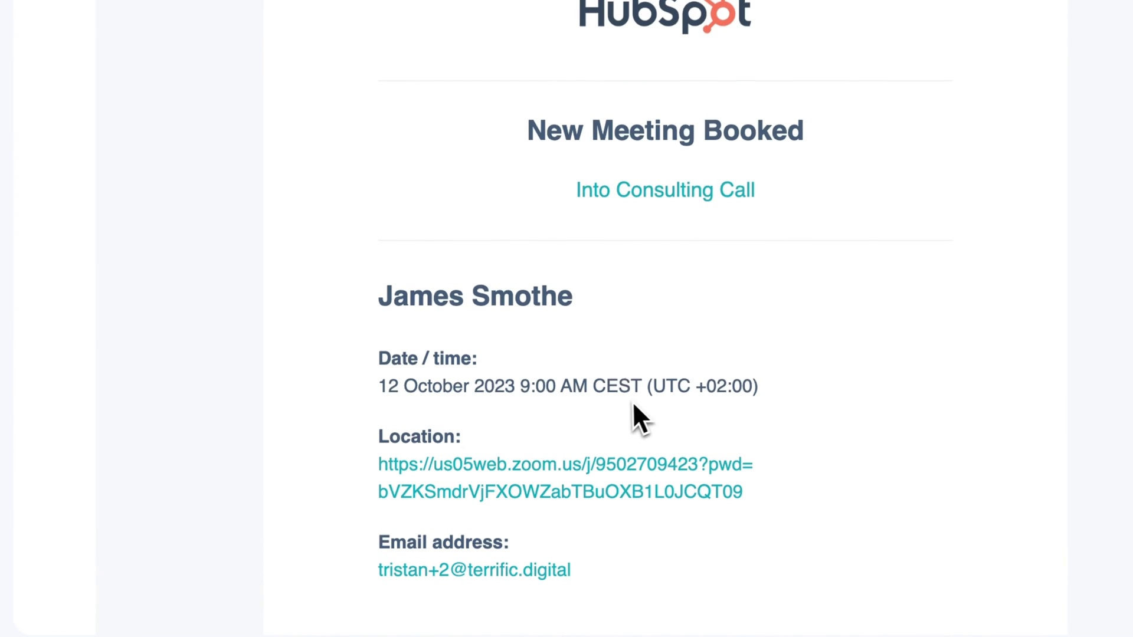
pyautogui.scroll(-4, 633, 404)
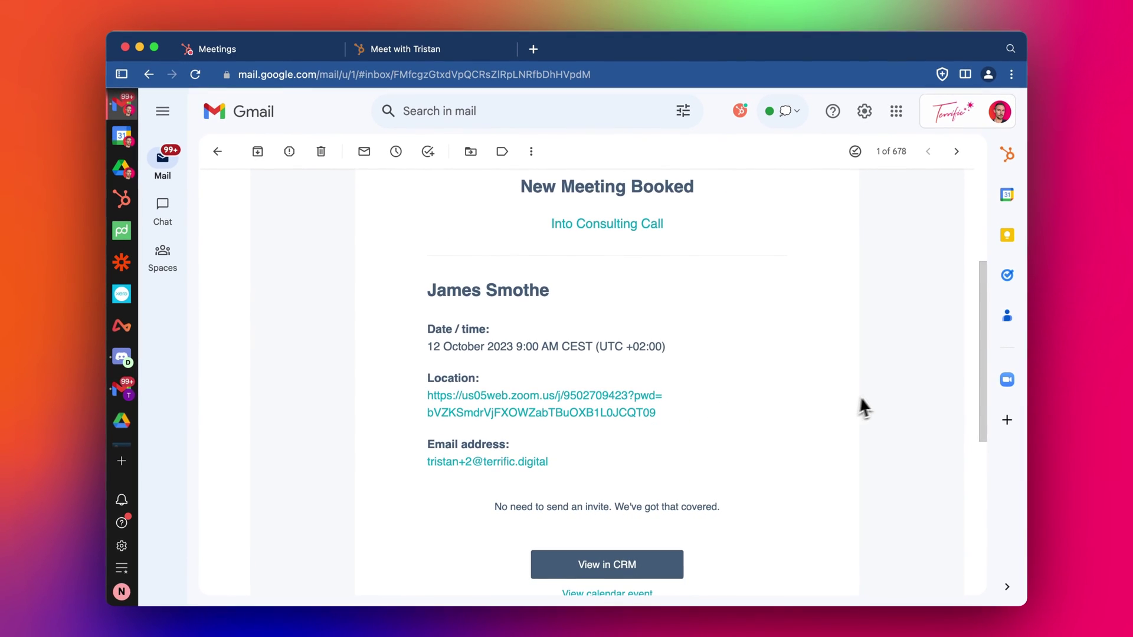
pyautogui.scroll(8, 875, 406)
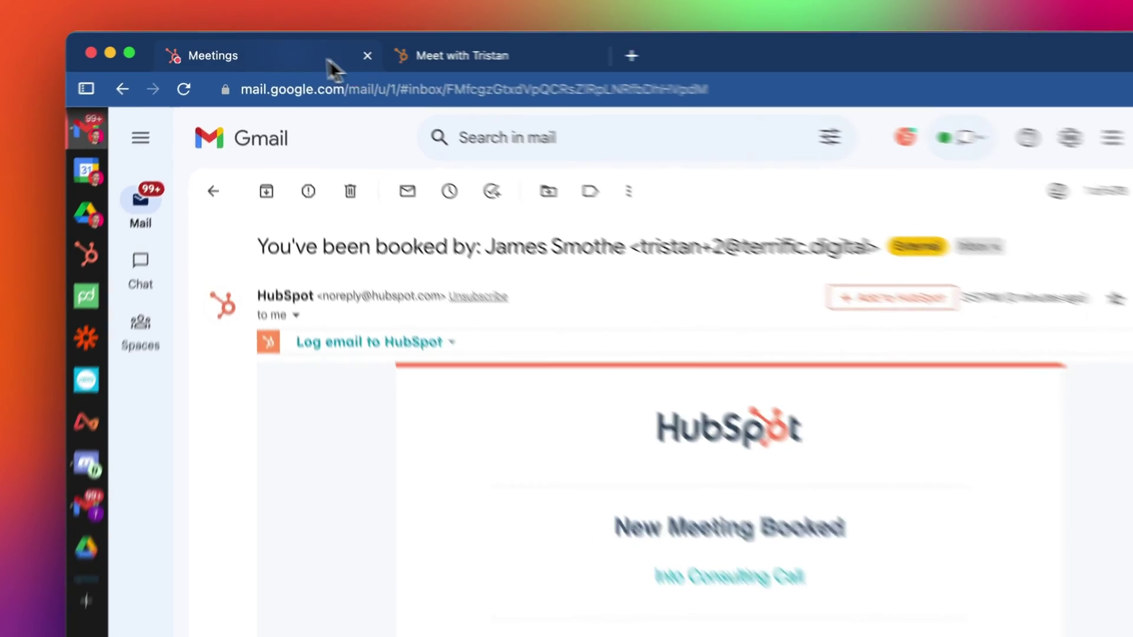
# Step: Switch back to the HubSpot Meetings list with the three scheduling pages
pyautogui.click(298, 52)
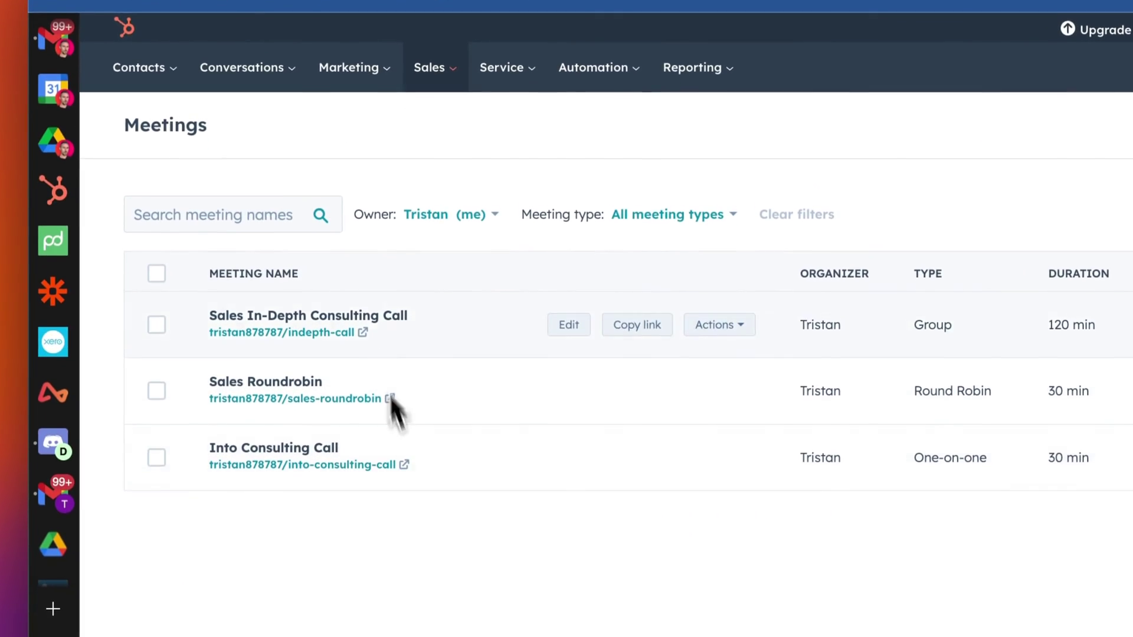